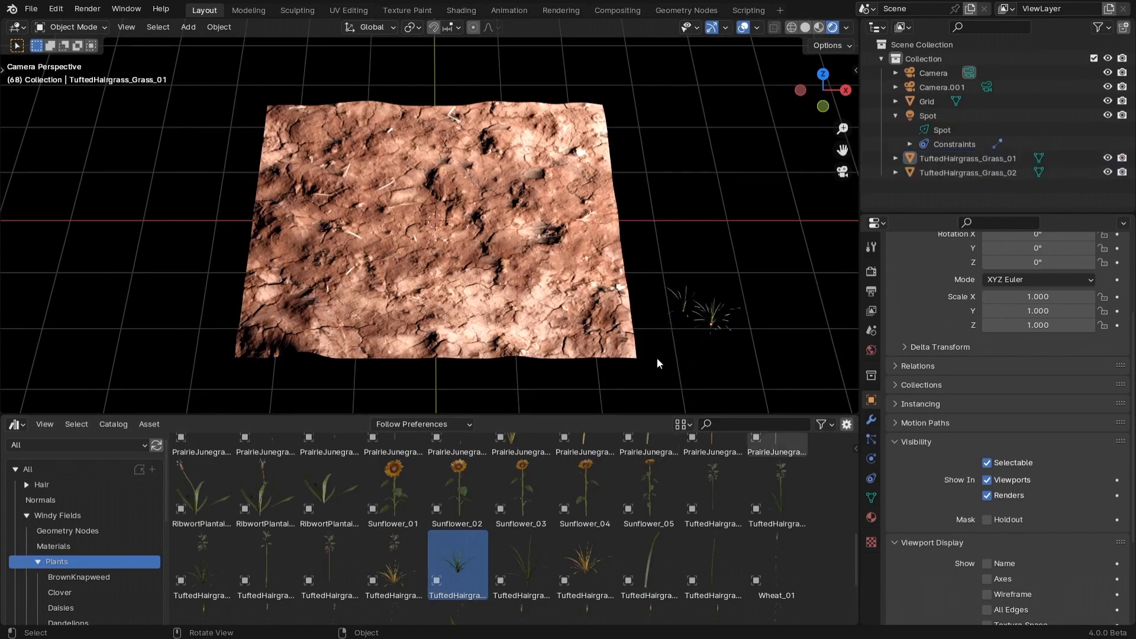
Step: Move the two TuftedHairgrass_Grass objects beside the ground into a new collection named Grass
drag(658, 363, 743, 288)
click(741, 286)
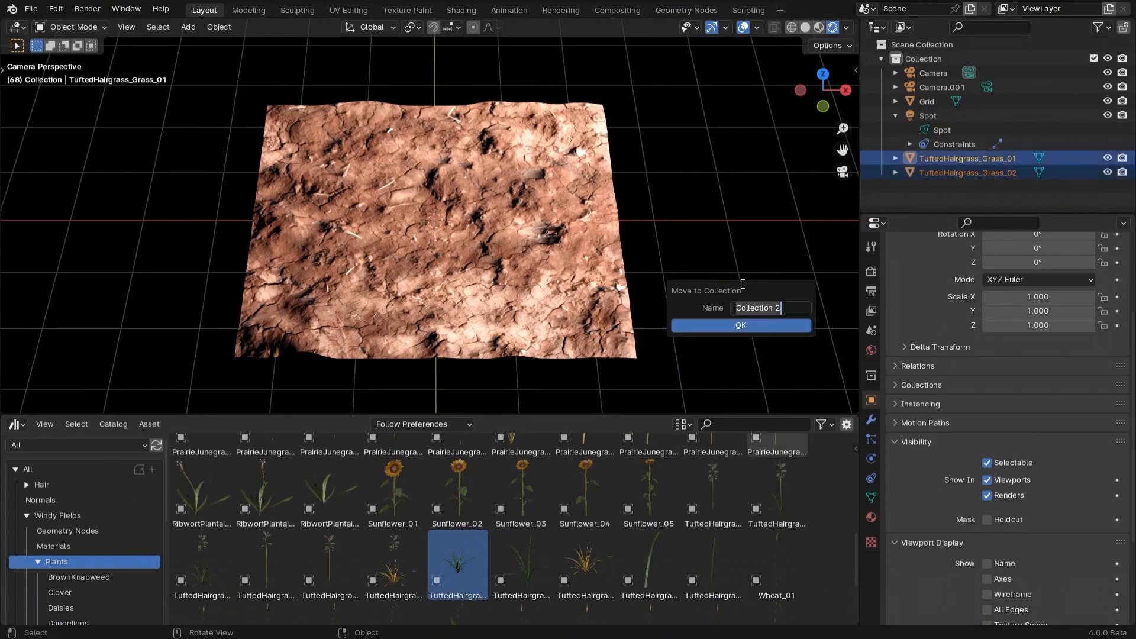
click(748, 327)
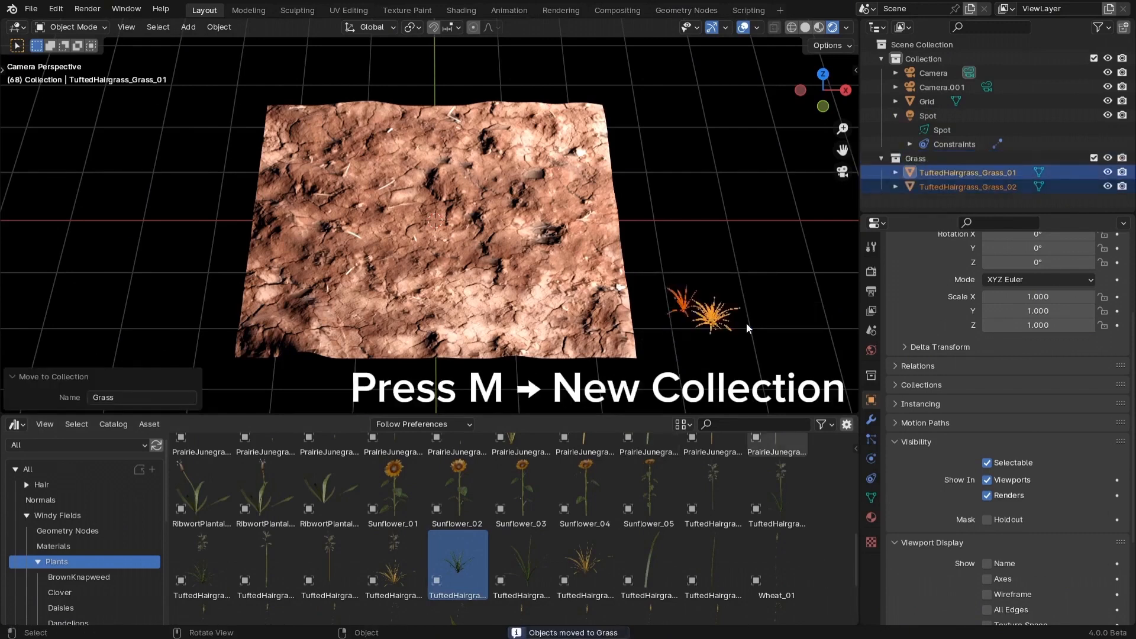
scroll(848, 534, up, 8)
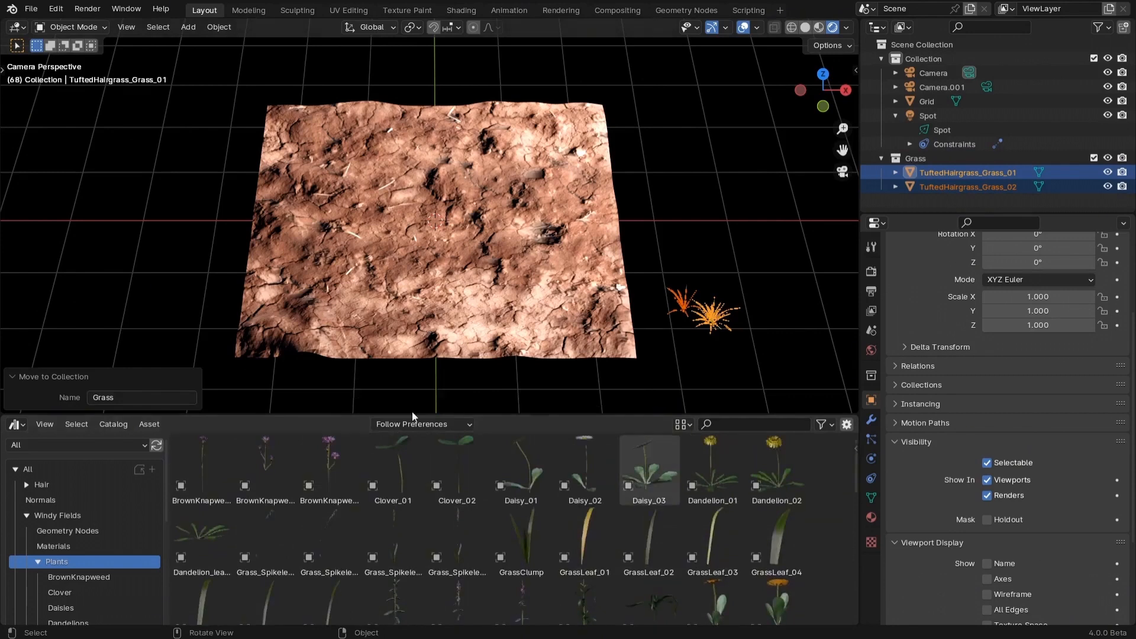
drag(202, 465, 215, 448)
drag(704, 241, 705, 240)
drag(265, 467, 343, 423)
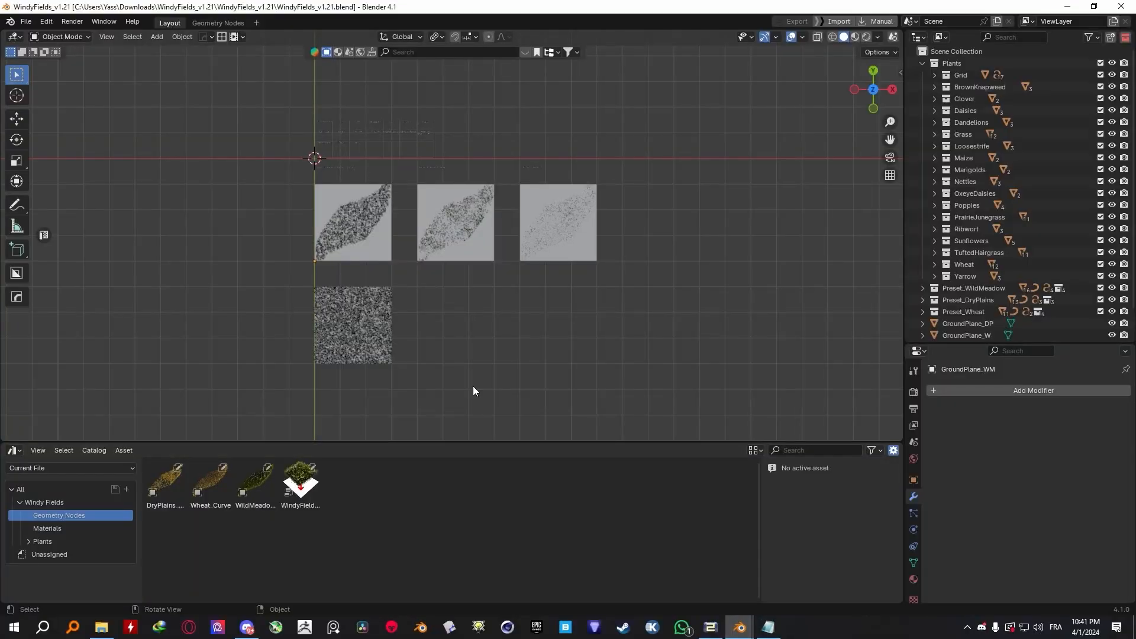
Step: Switch the viewport shading to Material Preview for the plant layout above the preset patches
scroll(418, 198, up, 4)
mouse_move(396, 215)
shift+middle_down()
mouse_move(403, 243)
mouse_move(536, 420)
shift+middle_up()
key(z)
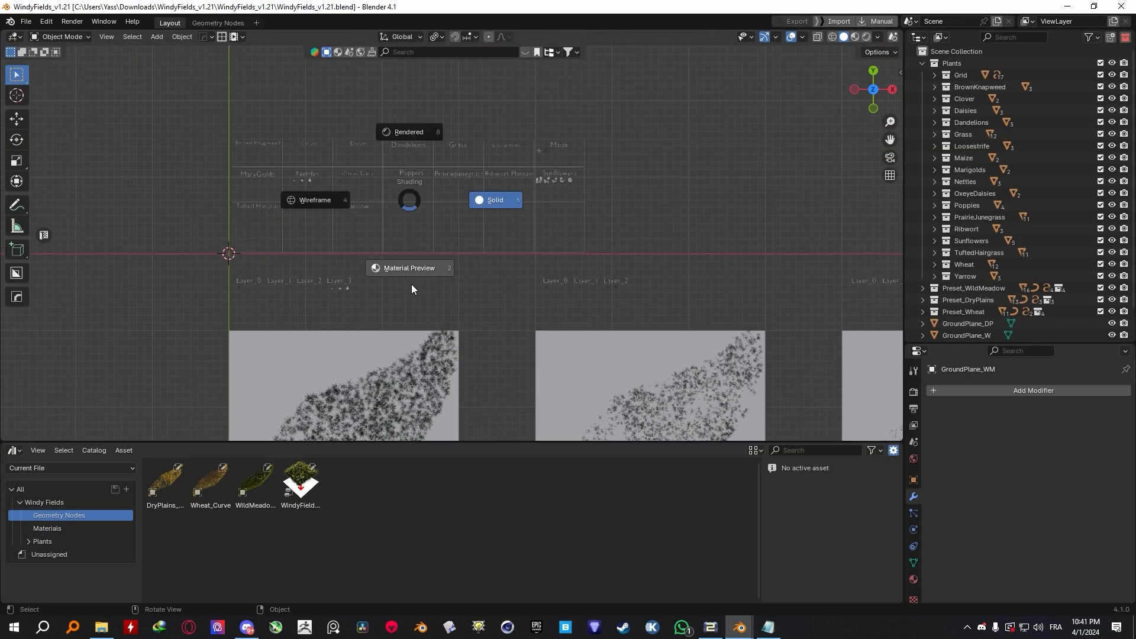
click(418, 268)
Step: Examine the labelled plant grid from Brown Knapweed and Clover across to Grass, Loosestrife and PrairieJunegrass
scroll(432, 239, up, 4)
shift+middle_drag(355, 195, 450, 237)
scroll(529, 229, down, 1)
scroll(353, 208, up, 3)
scroll(227, 202, up, 6)
shift+middle_drag(227, 201, 432, 243)
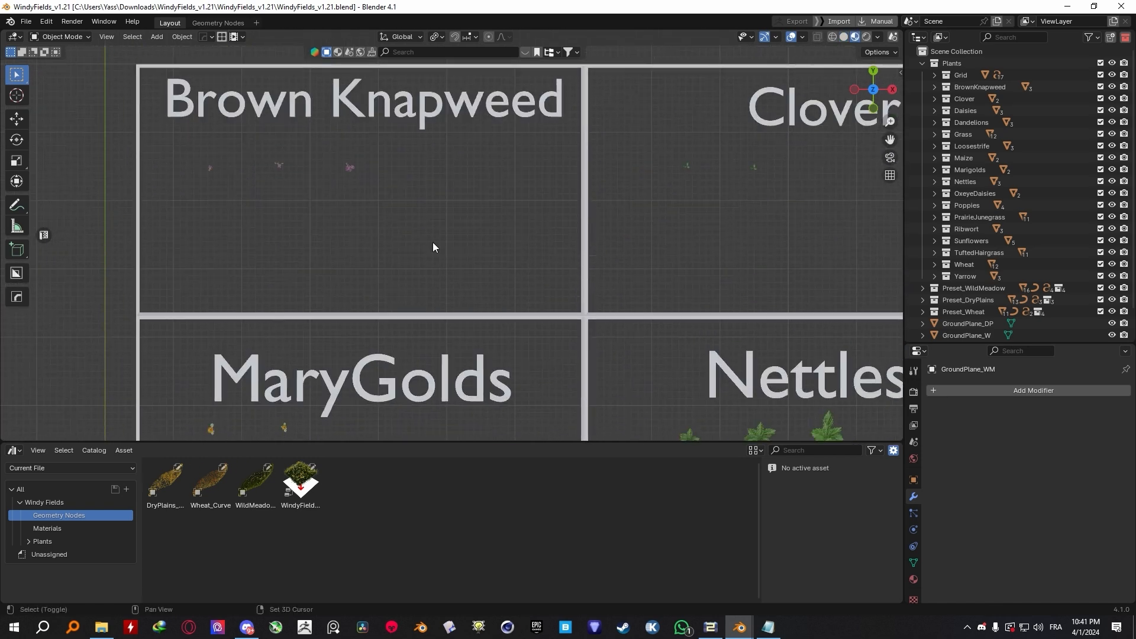
shift+middle_drag(767, 194, 326, 218)
shift+middle_drag(726, 206, 345, 246)
scroll(345, 246, up, 1)
scroll(345, 246, down, 2)
shift+middle_drag(690, 239, 141, 163)
scroll(240, 225, down, 1)
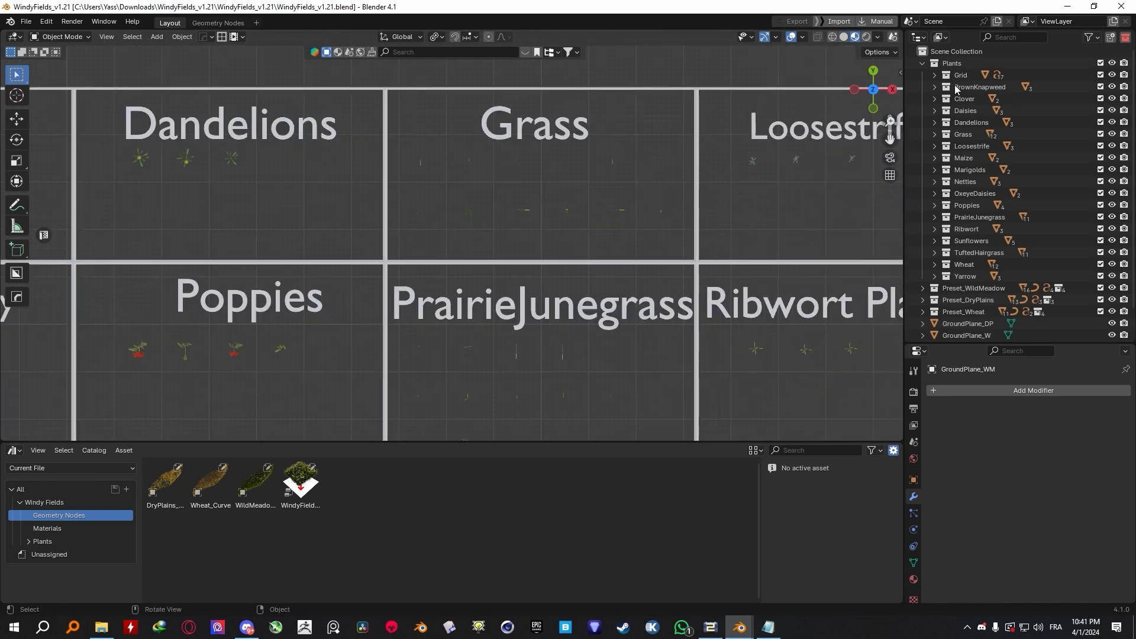
Step: Look through the contents of the BrownKnapweed collection in the outliner, leaving it collapsed
click(935, 75)
click(958, 87)
click(935, 75)
click(935, 87)
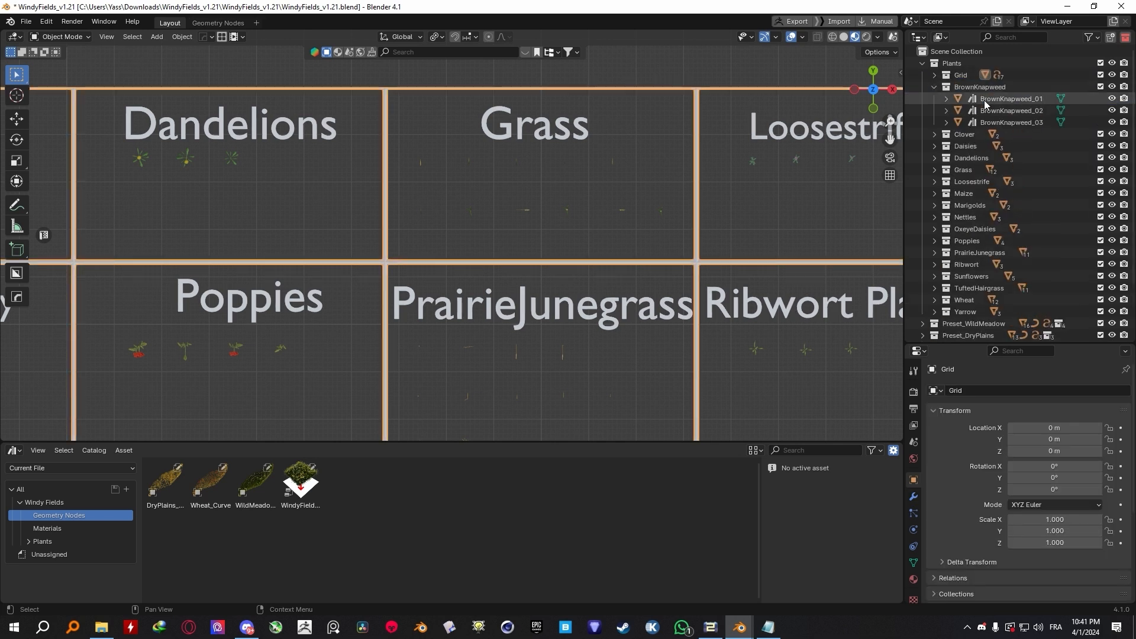
click(935, 87)
Step: Expand the Clover collection, select Clover_01 and frame it in the viewport
click(935, 98)
click(996, 110)
key(KP_Decimal)
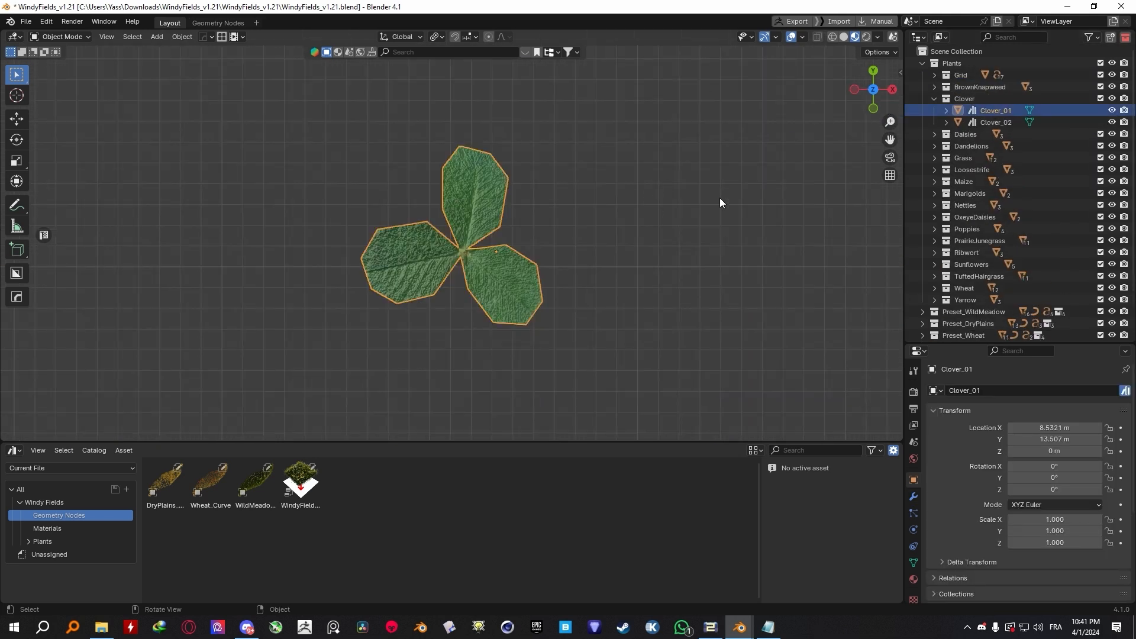
Step: Expand the Dandelions collection, select Dandelion_02 and inspect it up close alongside its neighbouring variants
click(934, 146)
click(1000, 170)
key(KP_Decimal)
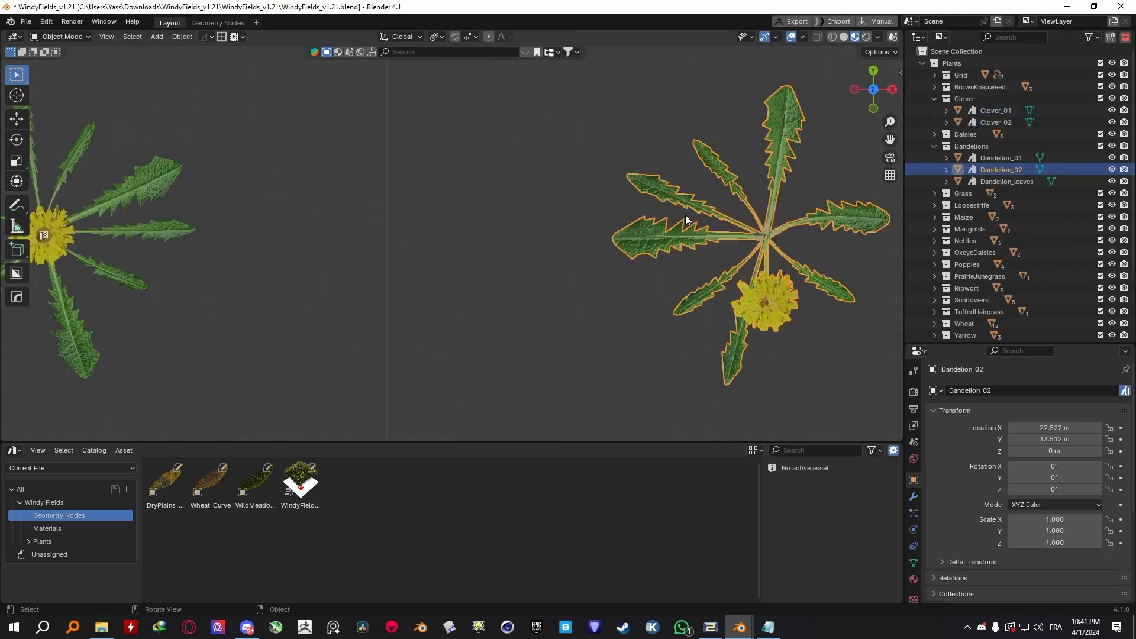
scroll(543, 242, down, 10)
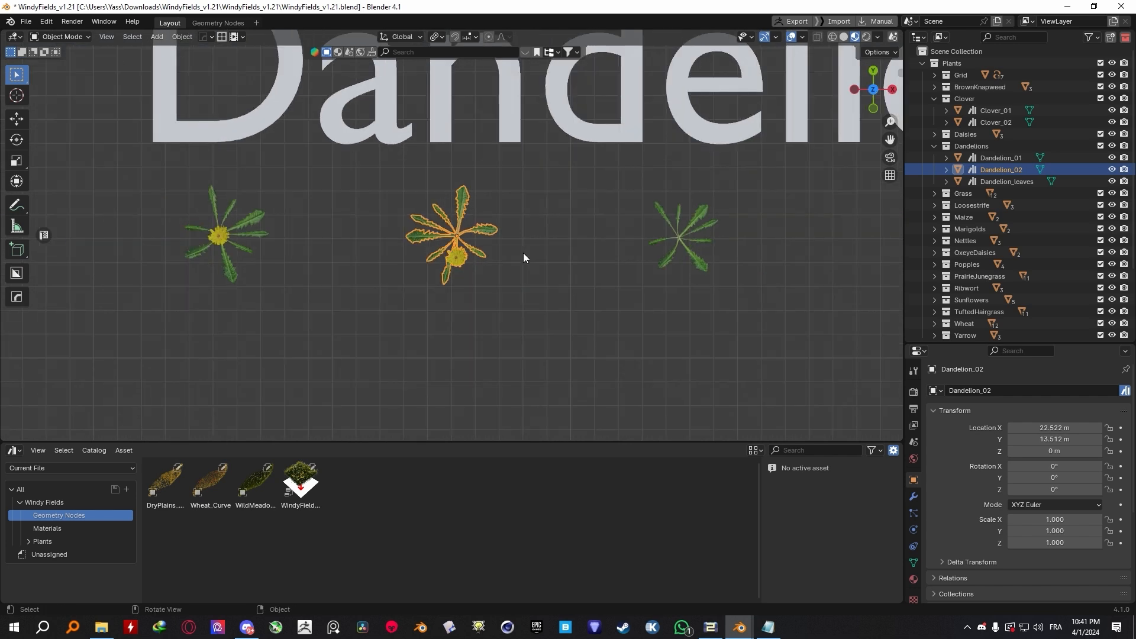
scroll(517, 273, down, 6)
scroll(451, 224, up, 3)
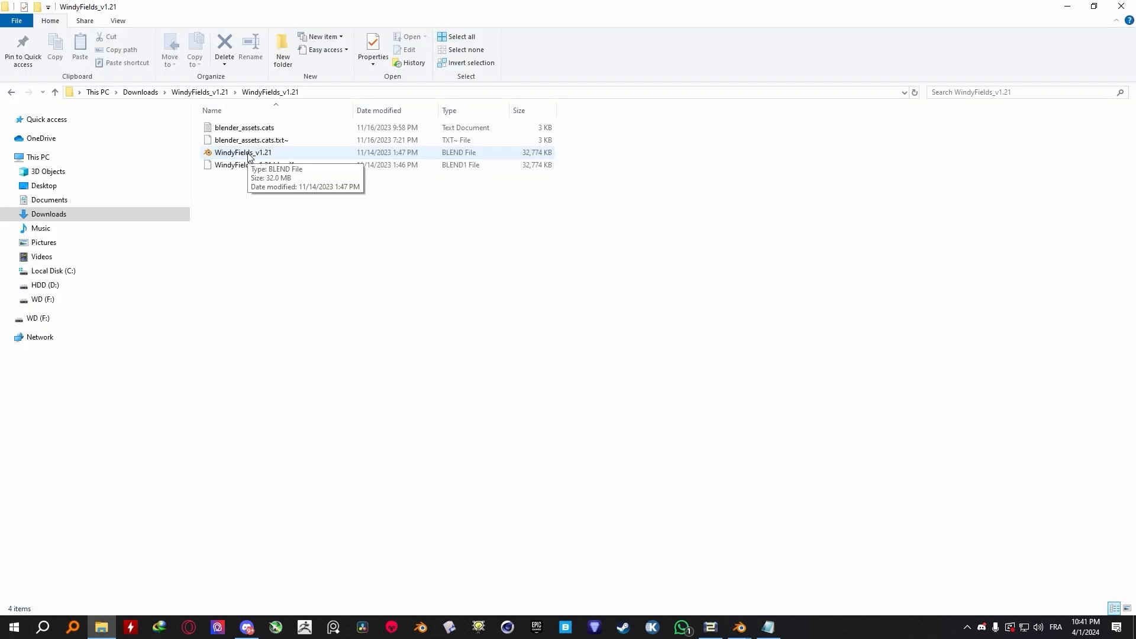
Step: Select the WindyFields_v1.21 blend file in its folder, and switch to the Blender window that has it open
click(247, 154)
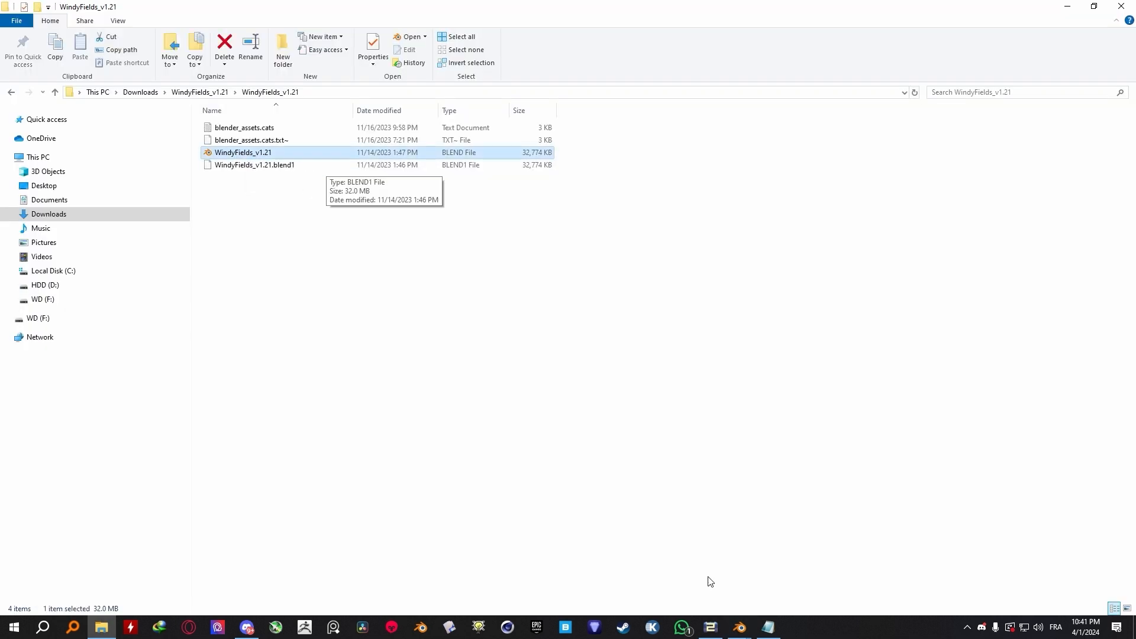
click(738, 627)
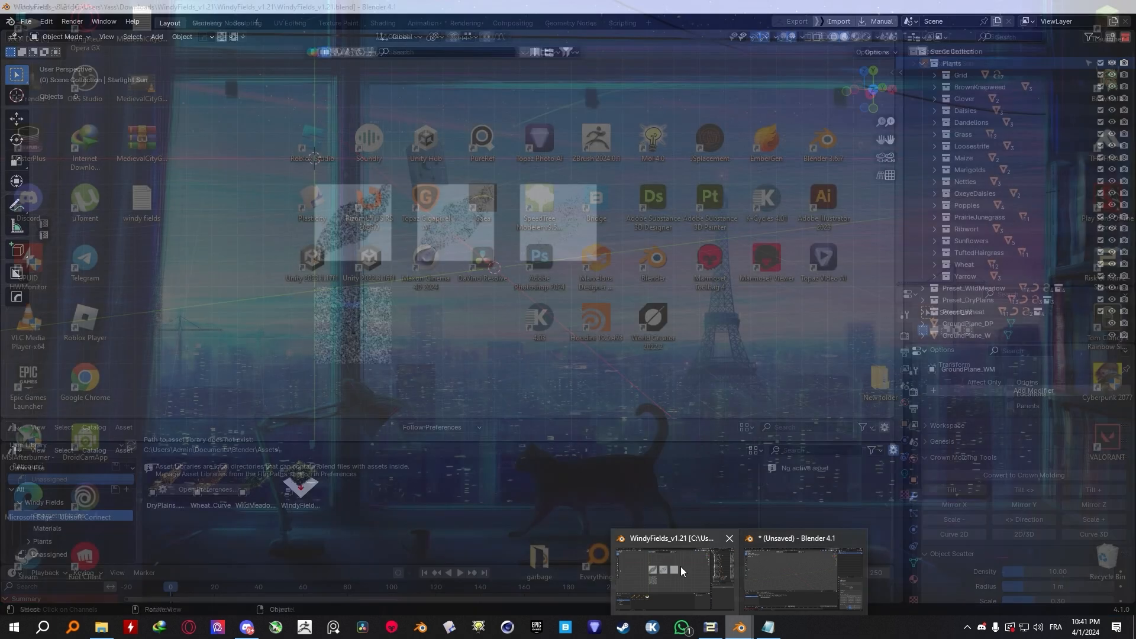
click(681, 566)
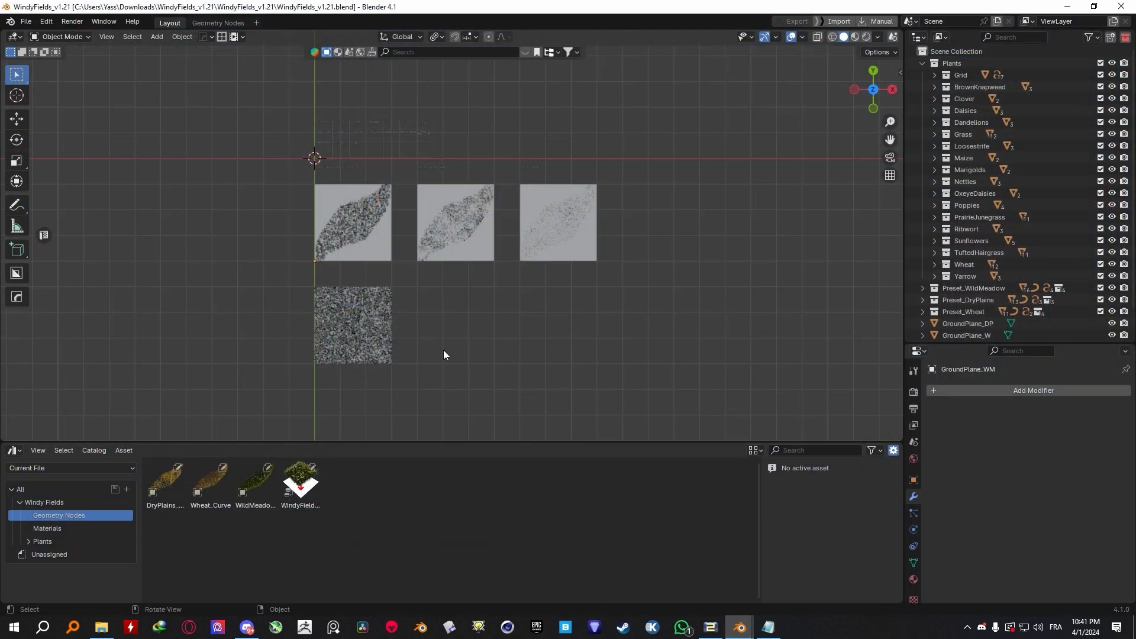
Step: Set the viewport shading to Material Preview and look over the labelled plant grid
scroll(413, 186, up, 5)
scroll(432, 254, up, 1)
key(z)
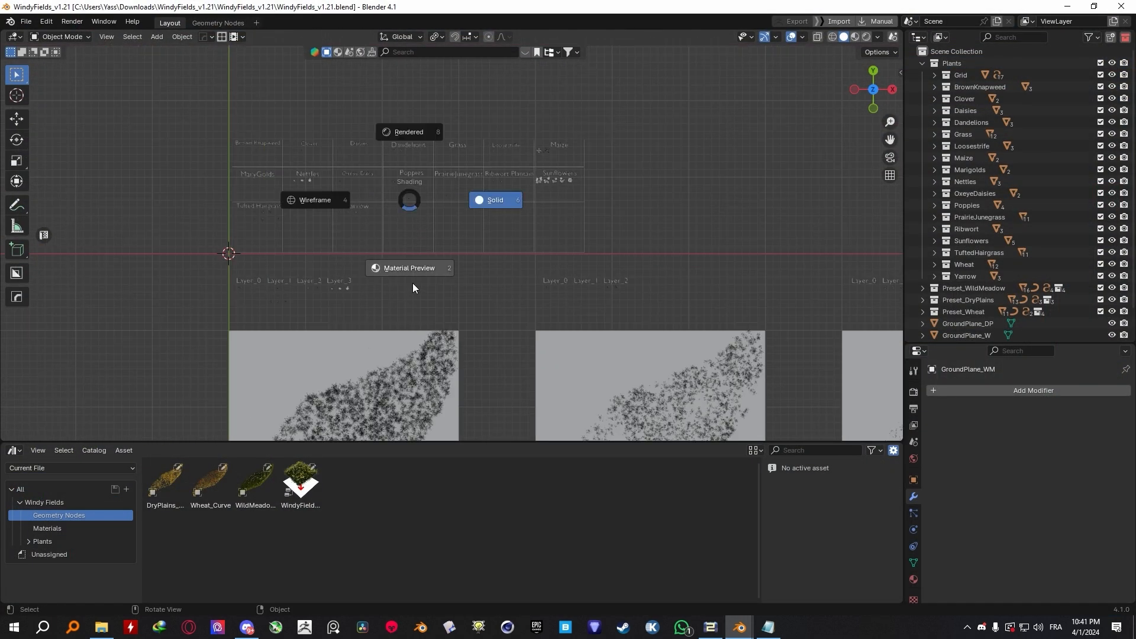
click(417, 268)
scroll(364, 197, up, 4)
shift+middle_drag(367, 198, 568, 266)
scroll(568, 266, down, 1)
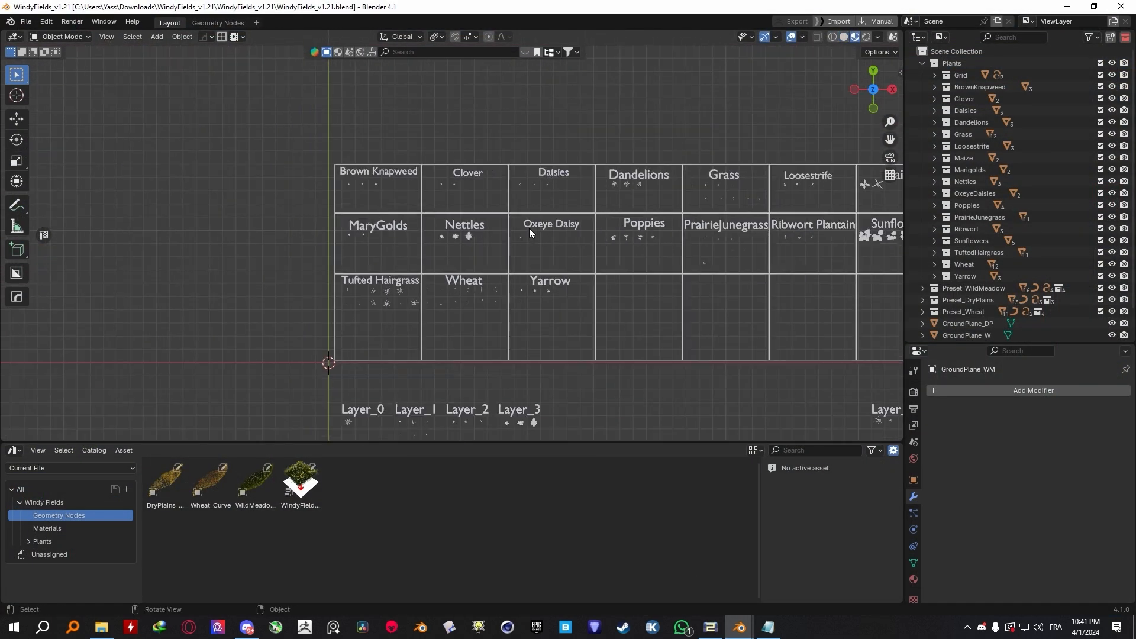
shift+middle_drag(529, 229, 374, 208)
scroll(306, 206, up, 3)
shift+middle_drag(306, 206, 503, 238)
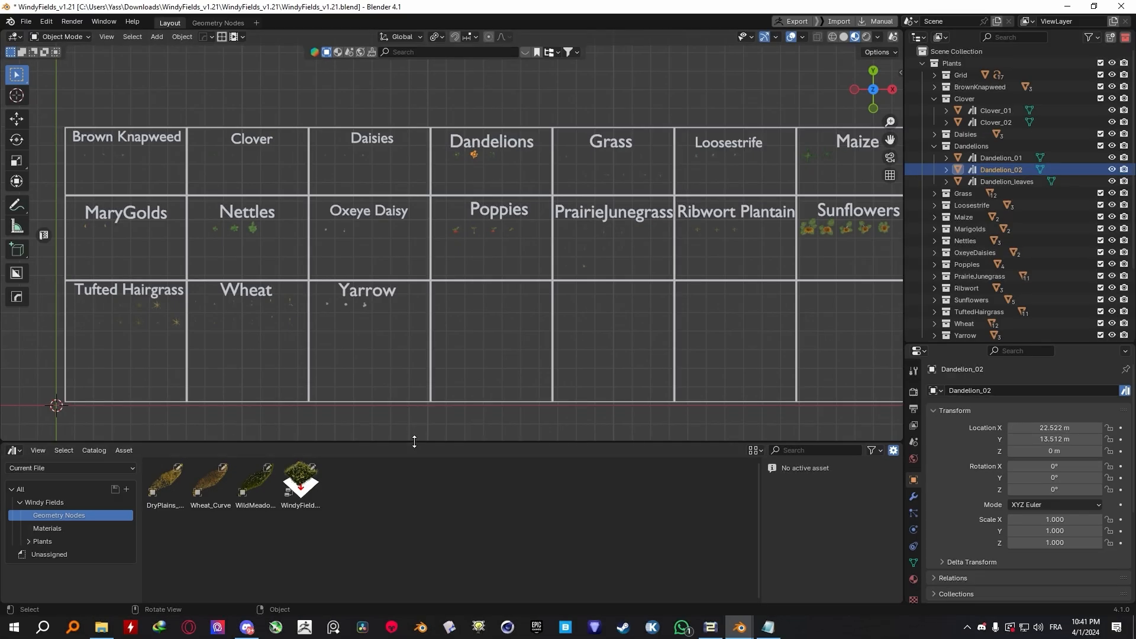
Step: Enlarge the asset browser area and list the assets of the whole Windy Fields catalog
drag(414, 441, 420, 285)
click(40, 350)
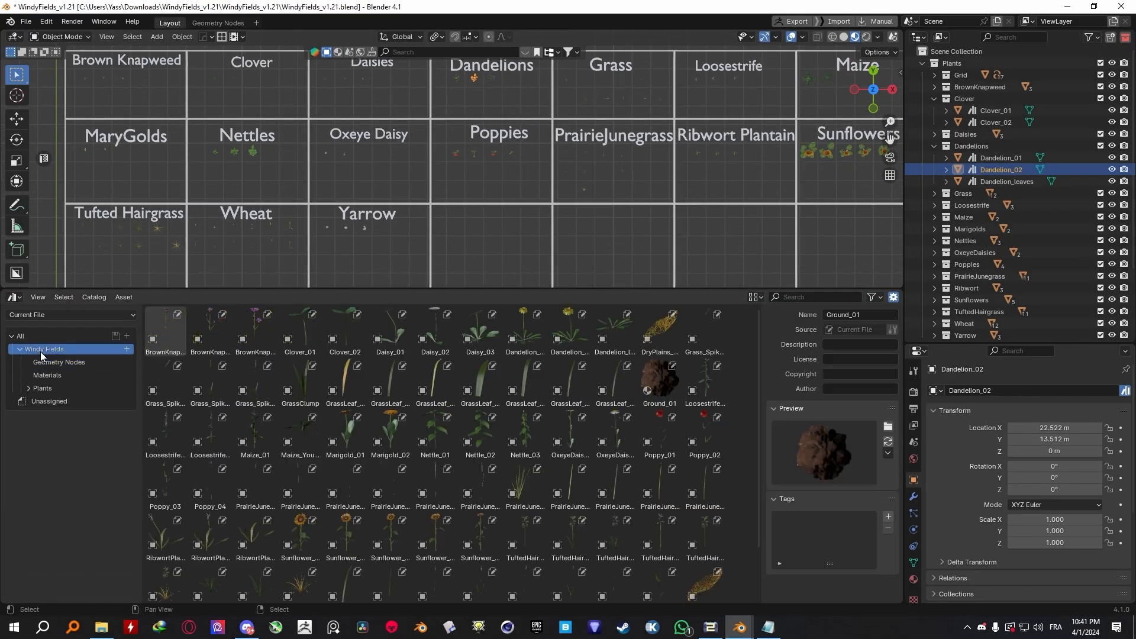
Step: Increase the asset thumbnail size and hide the asset details sidebar to browse the Windy Fields assets
click(761, 299)
drag(763, 320, 769, 321)
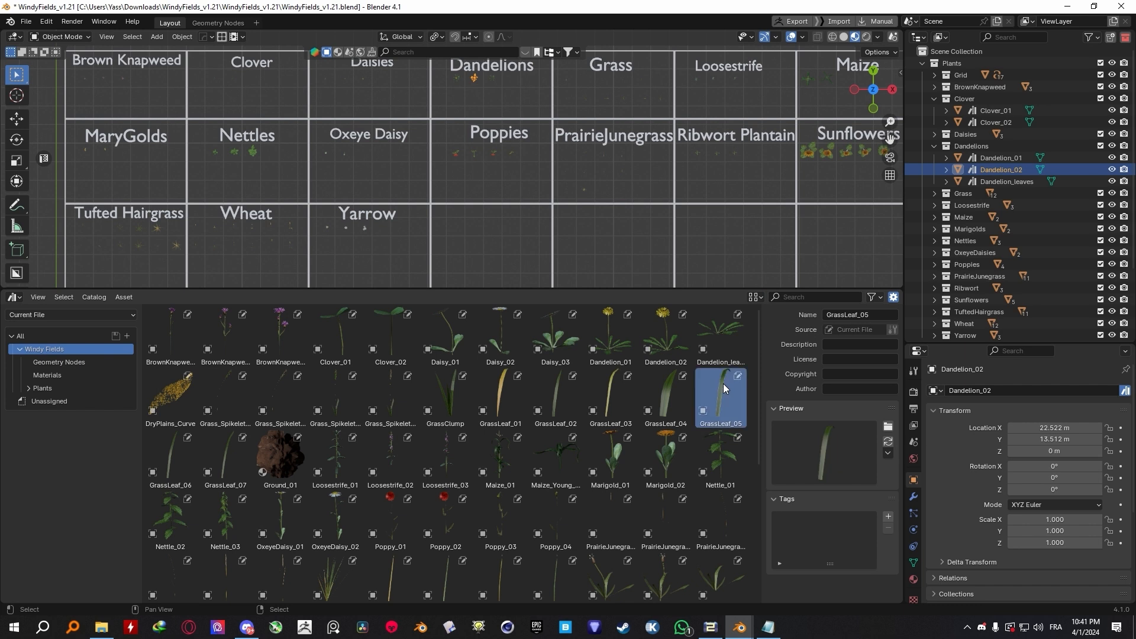
key(n)
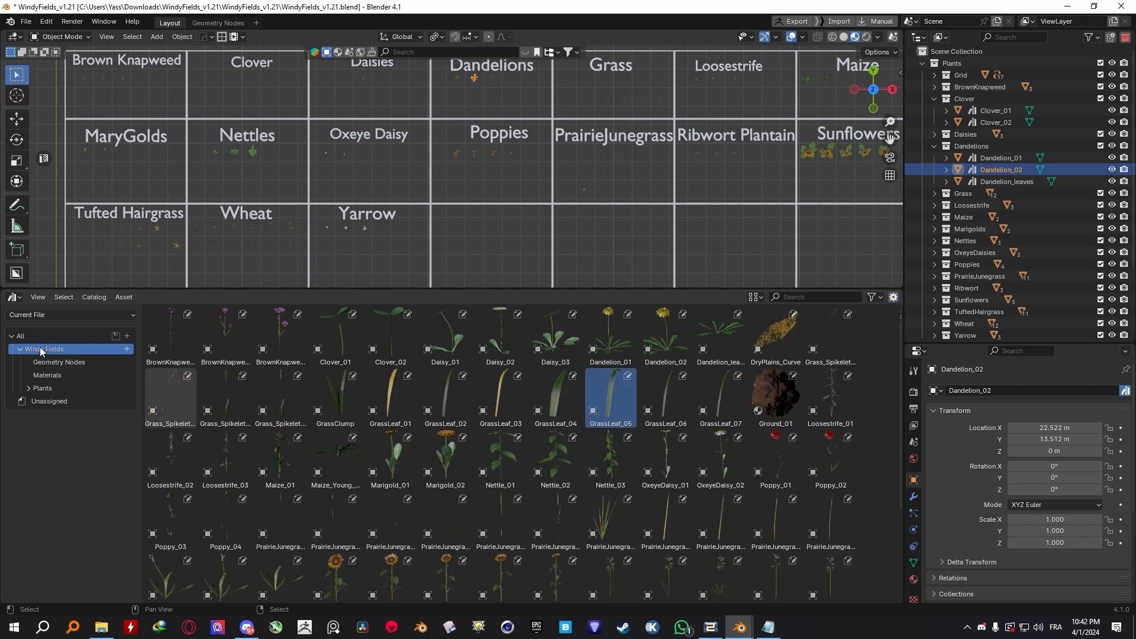
scroll(584, 360, down, 5)
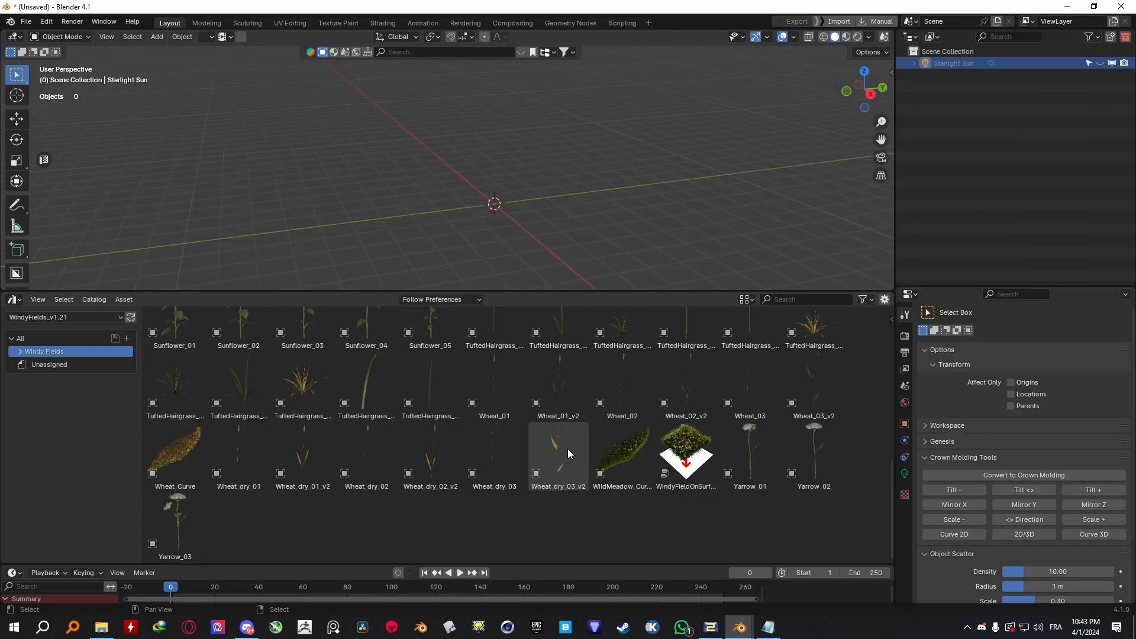
Step: Add PrairieJunegrass_Leaf_04, RibwortPlantain_02, Poppy_01 and Marigold_02 from the WindyFields_v1.21 asset library to the unsaved scene
scroll(567, 448, up, 1)
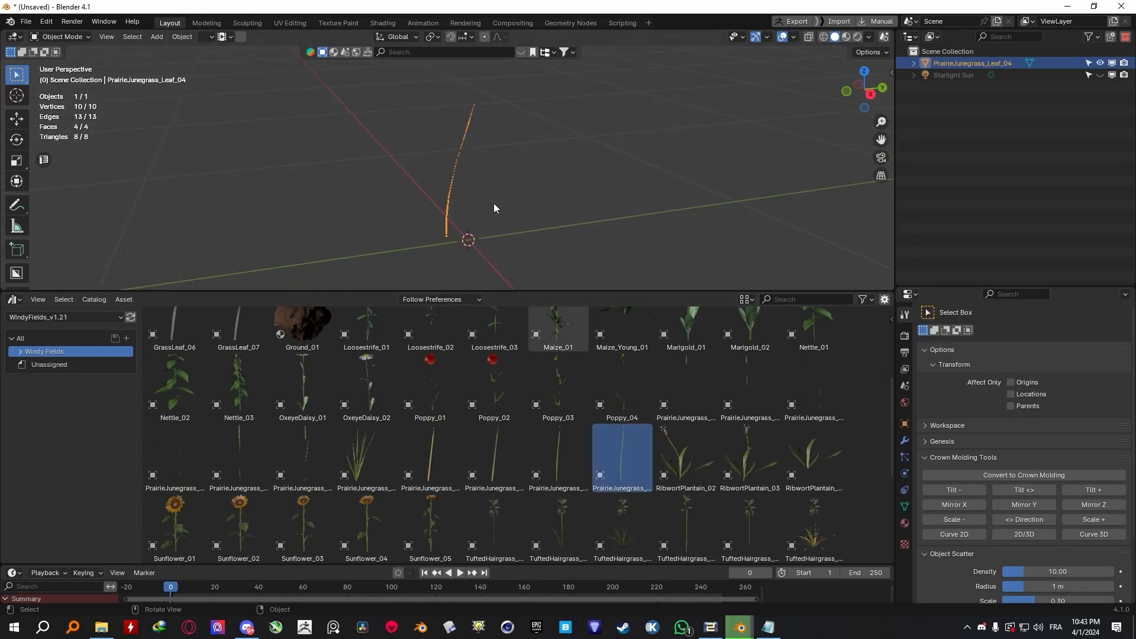
scroll(494, 206, down, 4)
drag(683, 454, 324, 203)
drag(430, 385, 575, 184)
scroll(744, 417, up, 6)
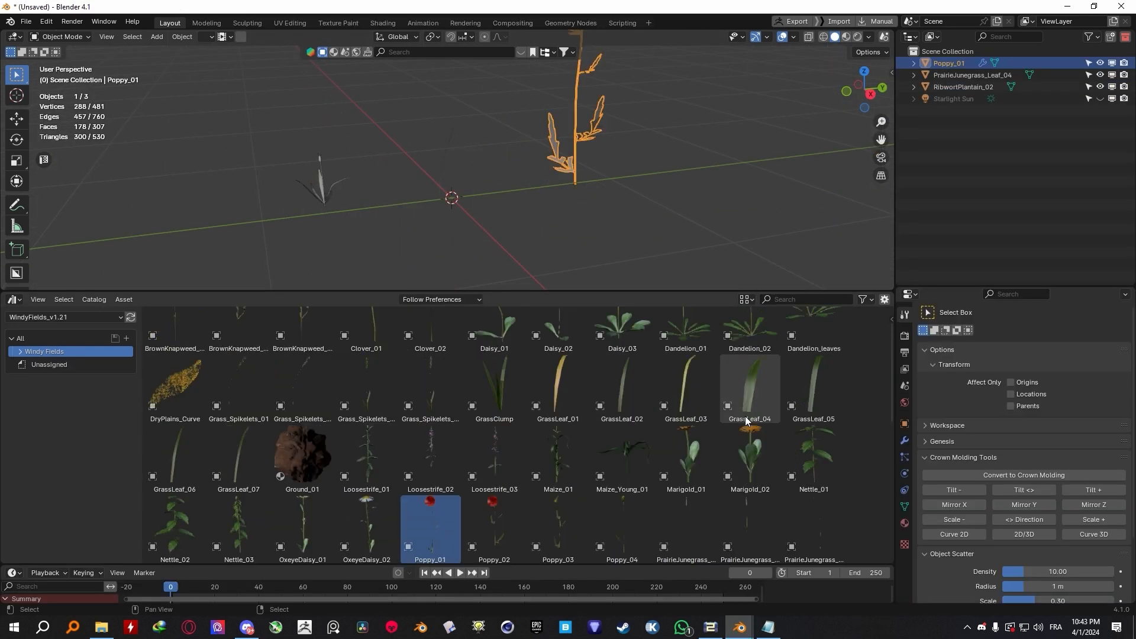
drag(744, 417, 651, 177)
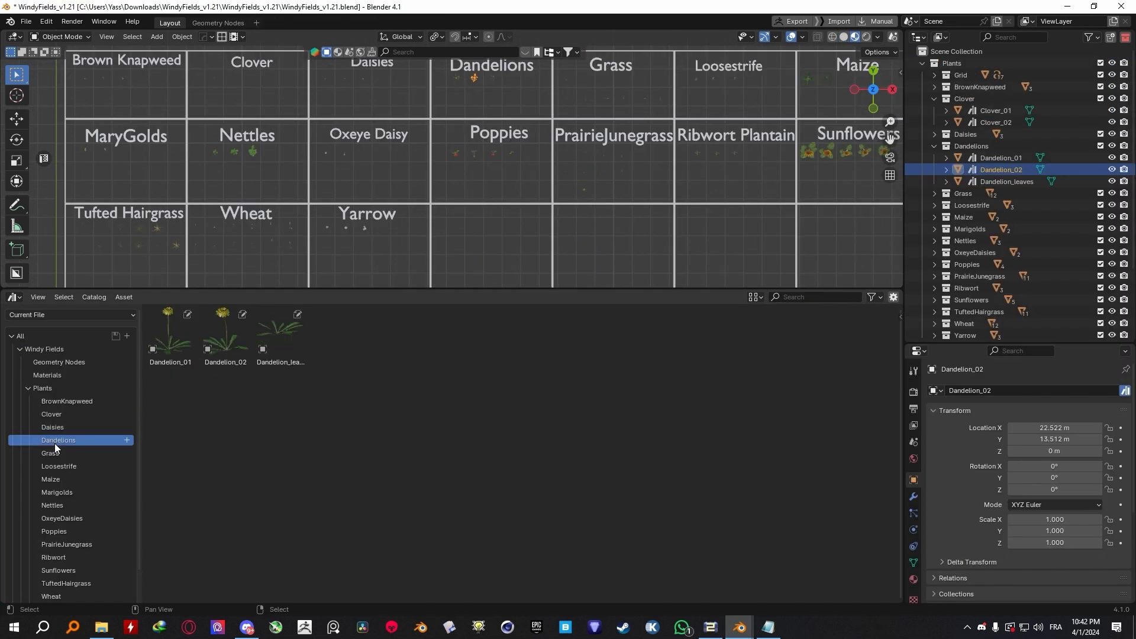
Step: Browse the Plants sub-catalogs of the Windy Fields library, including Dandelions, Loosestrife and Ribwort
scroll(54, 443, down, 3)
click(58, 442)
click(61, 435)
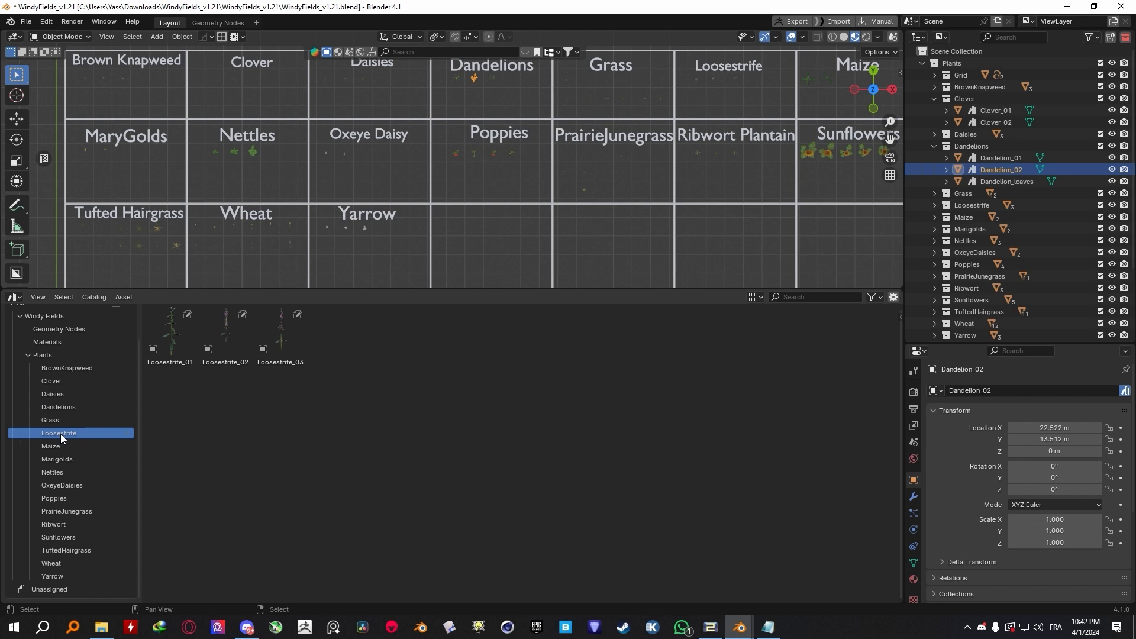
click(59, 472)
click(63, 511)
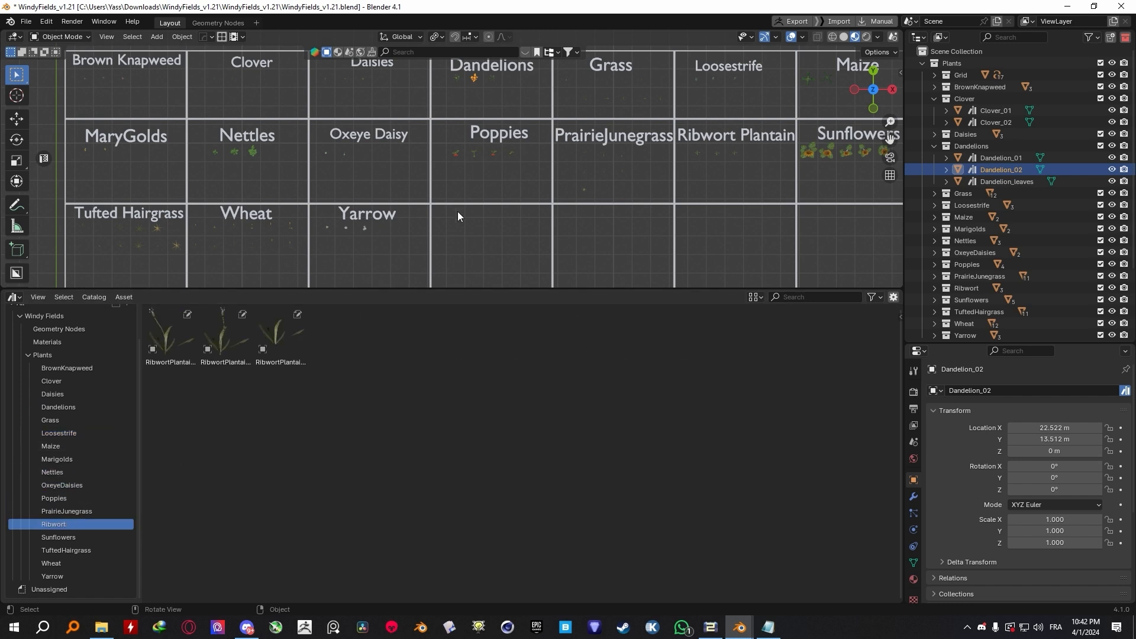
scroll(459, 201, down, 3)
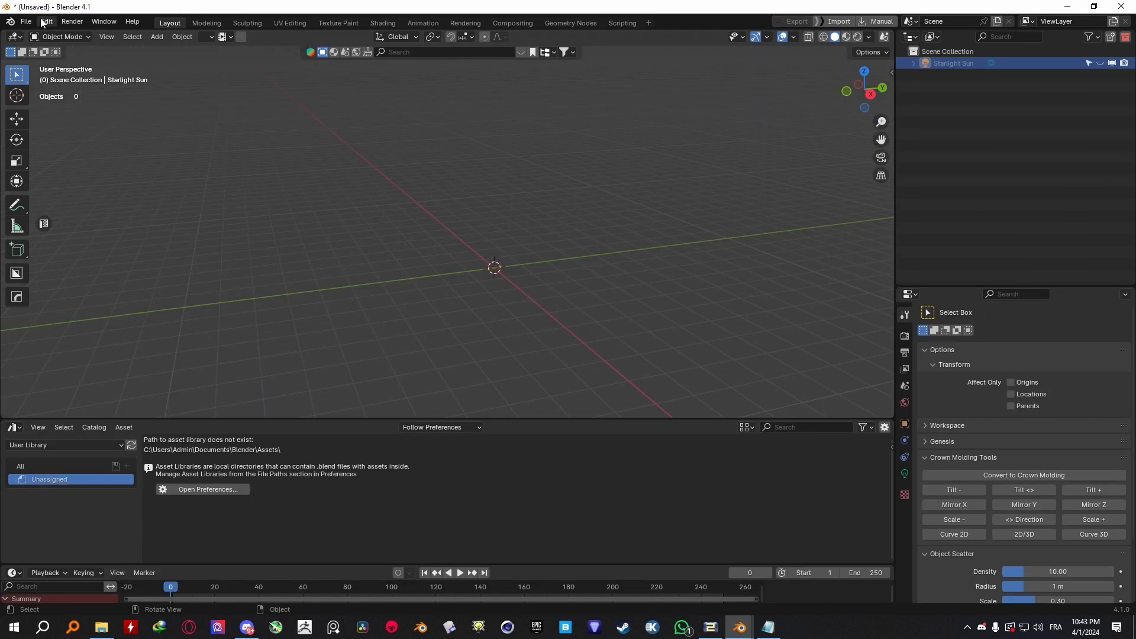
Step: Add the WindyFields_v1.21 folder from Downloads as an asset library in the preferences
click(46, 22)
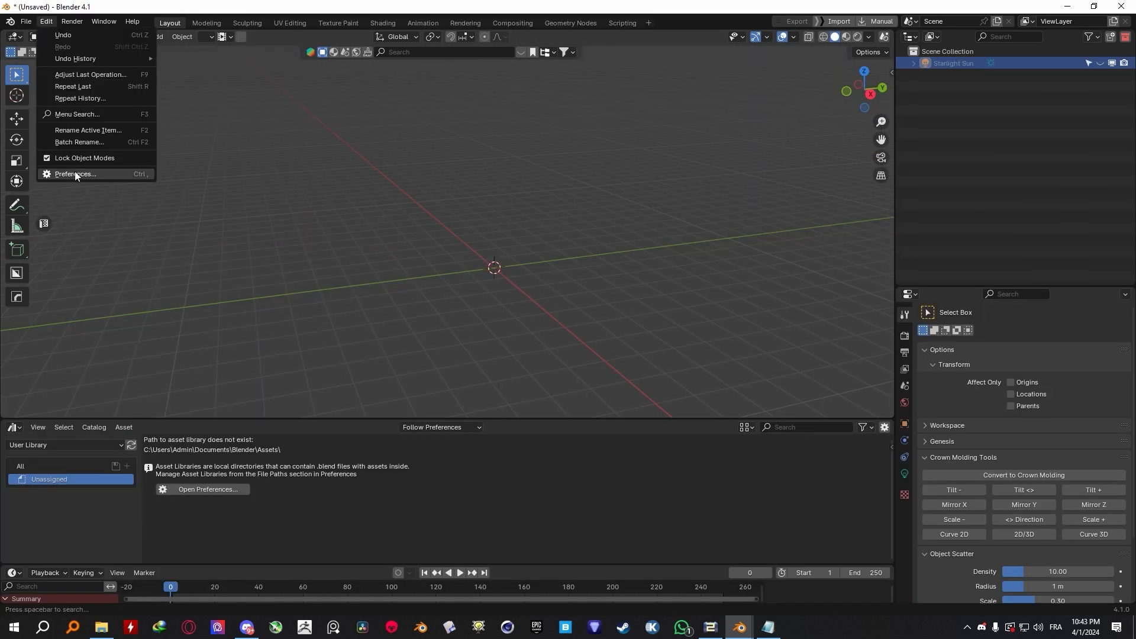
click(74, 173)
click(375, 173)
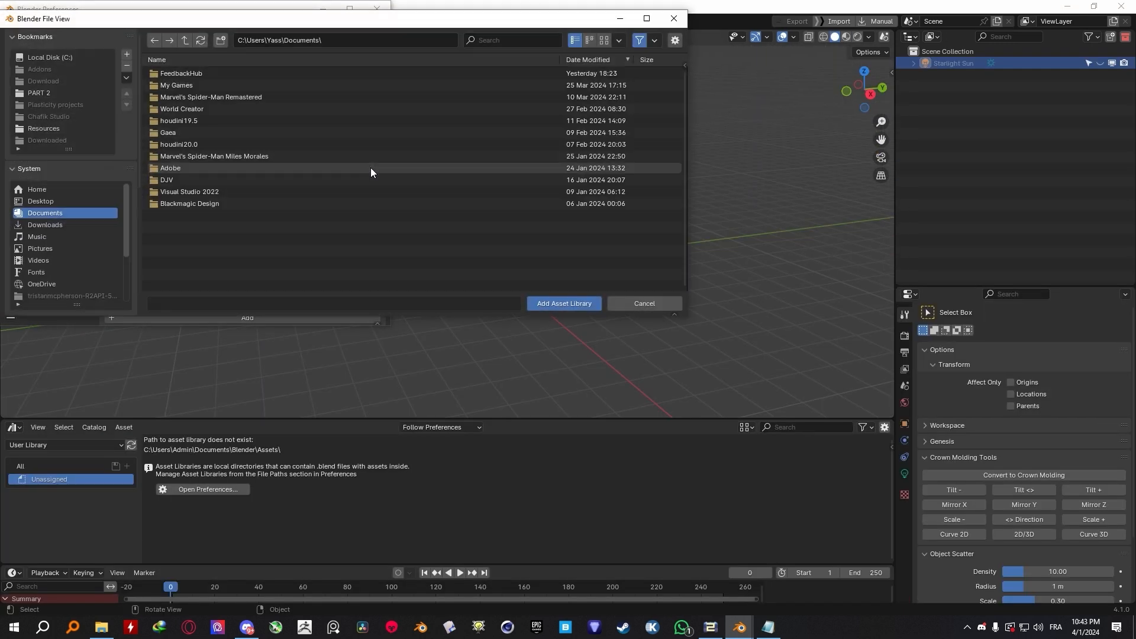
click(48, 222)
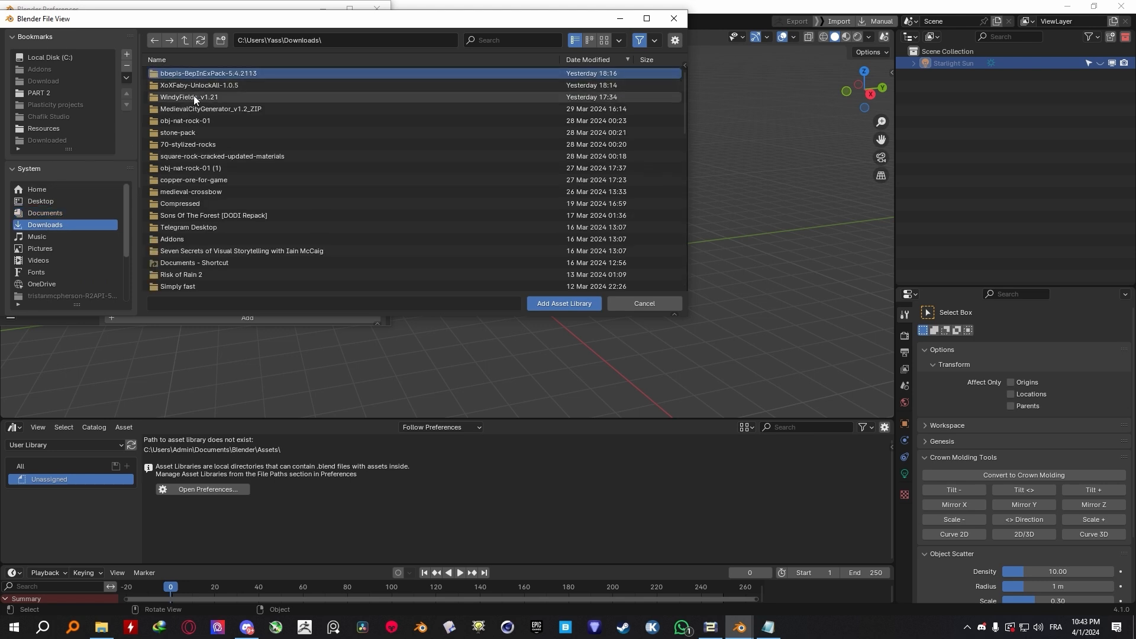
double_click(193, 95)
click(547, 303)
click(11, 315)
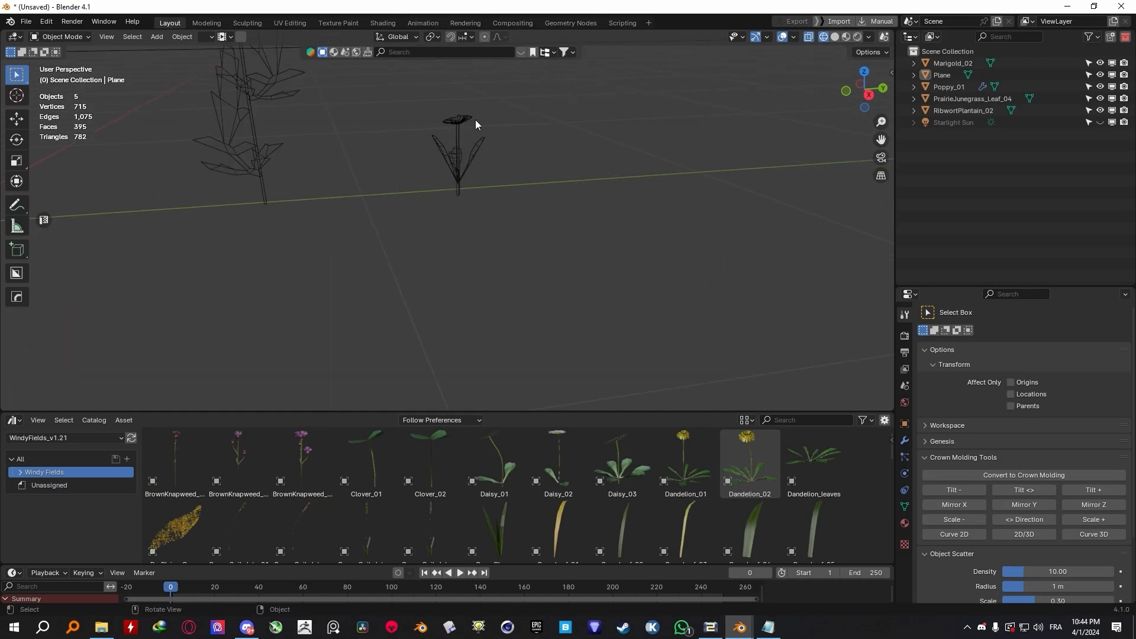
Step: Frame Marigold_02 in the viewport and add OxeyeDaisy_02 and Nettle_03 from the asset library near it
click(476, 123)
key(KP_Decimal)
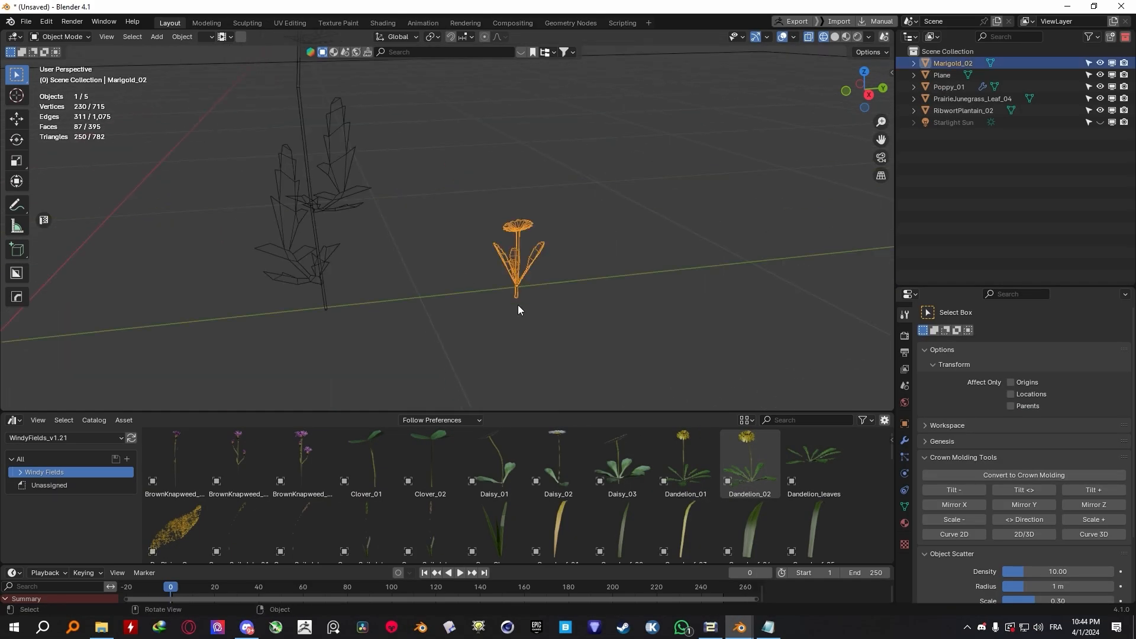
scroll(465, 462, down, 5)
drag(362, 508, 435, 296)
drag(239, 526, 617, 305)
scroll(555, 181, down, 5)
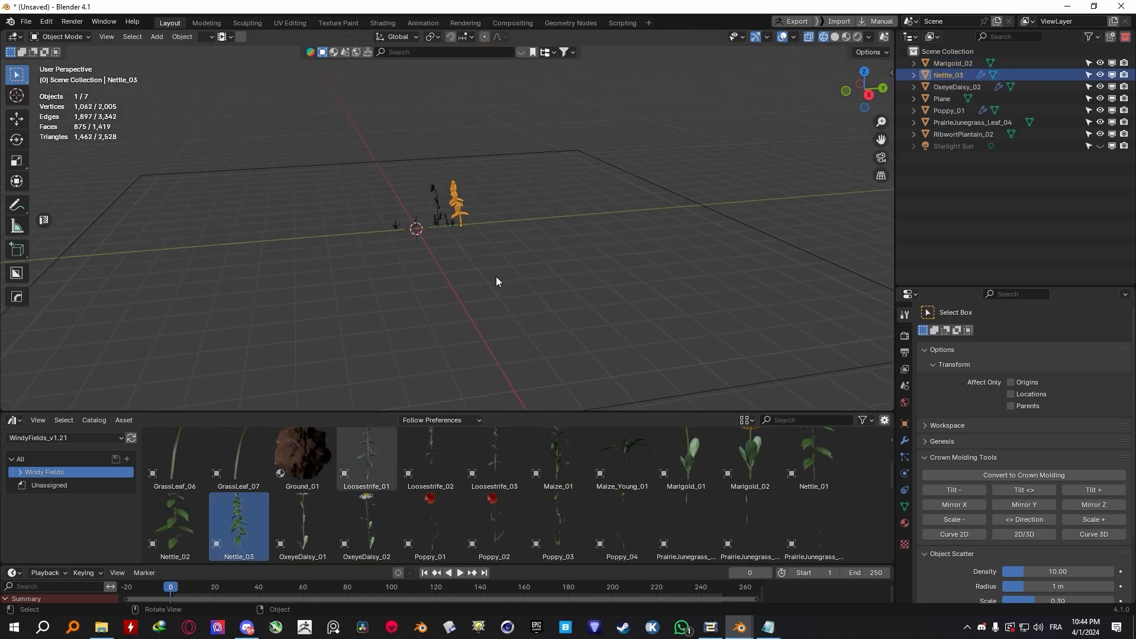
scroll(463, 212, up, 10)
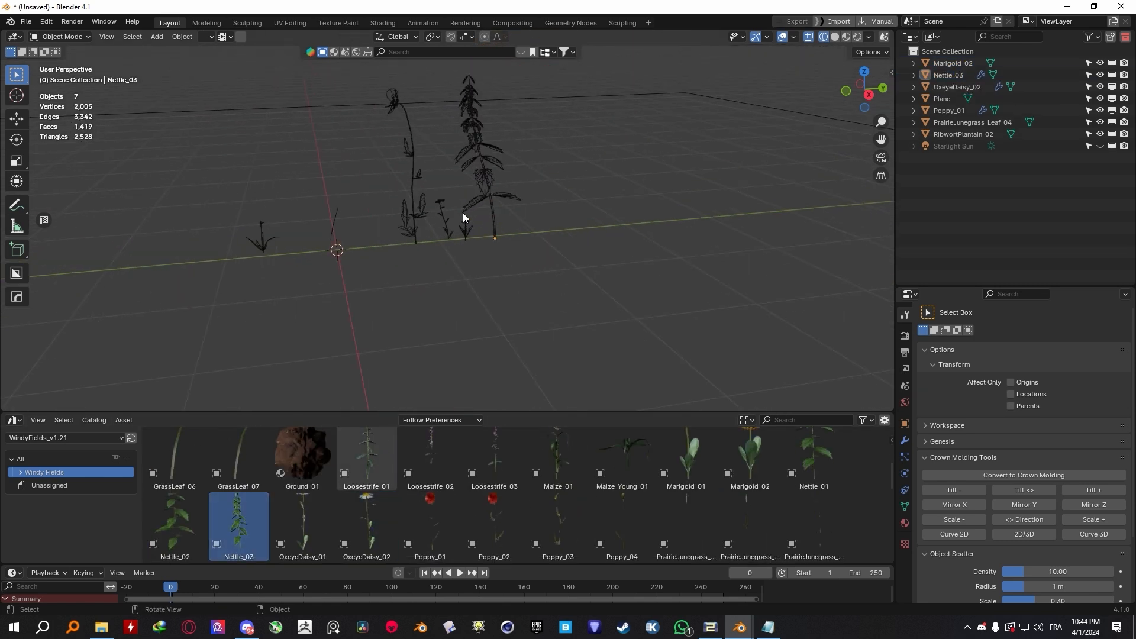
Step: Inspect the mesh of Nettle_03 in Edit Mode and set the viewport to solid shading, leaving the plant selected
click(479, 229)
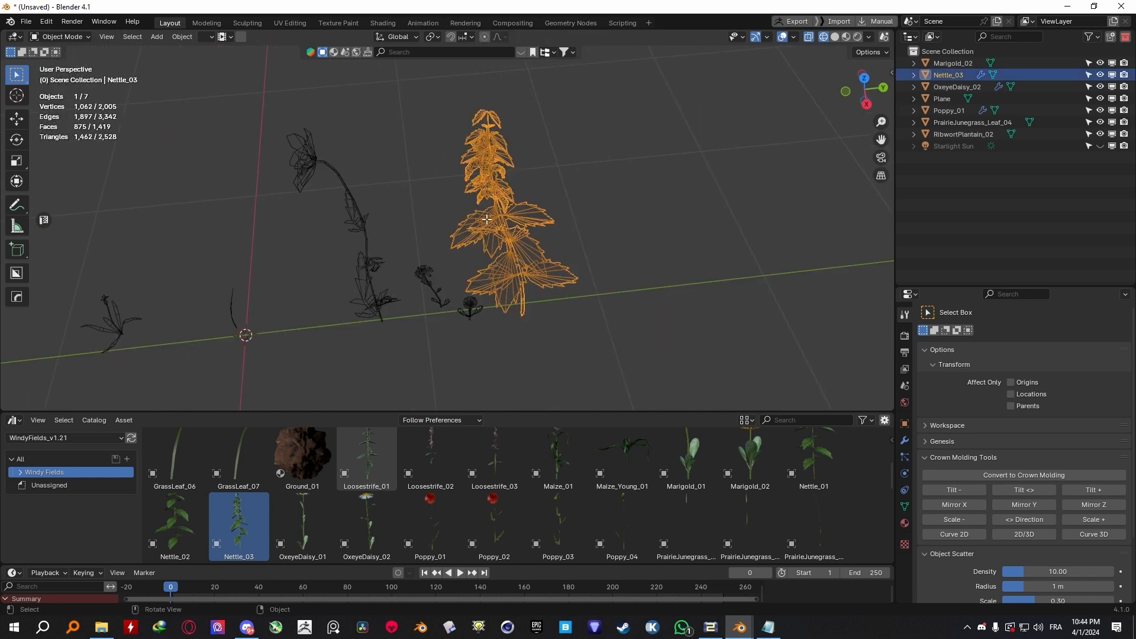
key(Tab)
scroll(510, 216, up, 3)
key(z)
click(586, 216)
mouse_move(579, 207)
middle_down()
mouse_move(539, 187)
mouse_move(440, 193)
mouse_move(463, 254)
mouse_move(554, 208)
middle_up()
scroll(441, 201, down, 3)
key(Tab)
click(470, 245)
click(472, 247)
scroll(472, 246, down, 3)
Step: Change the properties area to an Image Editor and turn the enlarged asset browser area into a Shader Editor showing Nettle_03's TrimSheet material
click(910, 295)
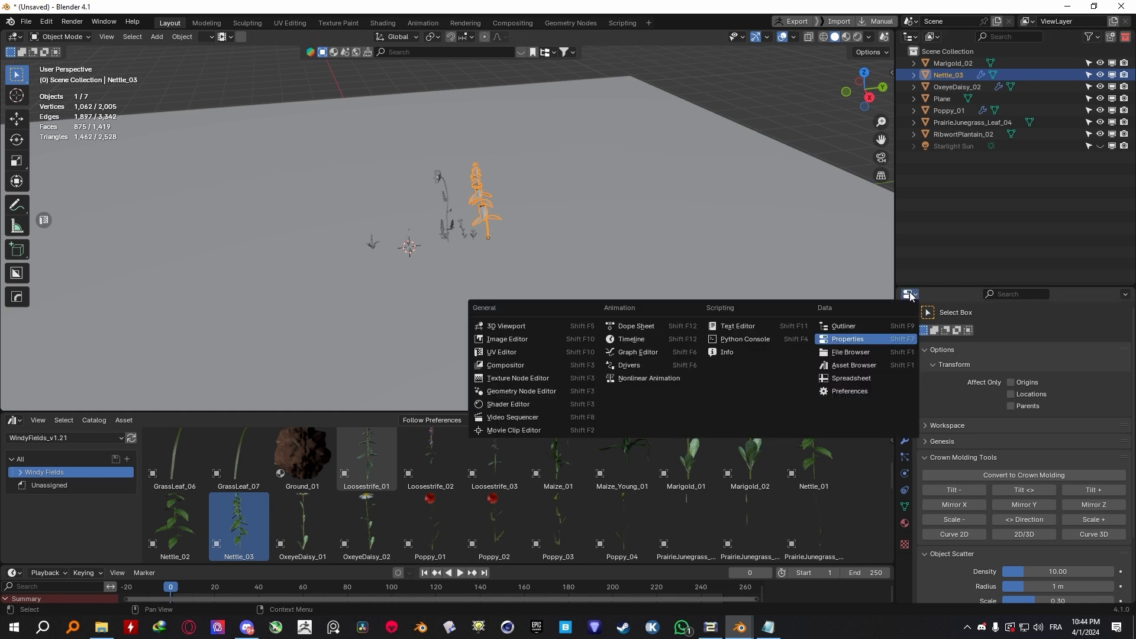
click(513, 340)
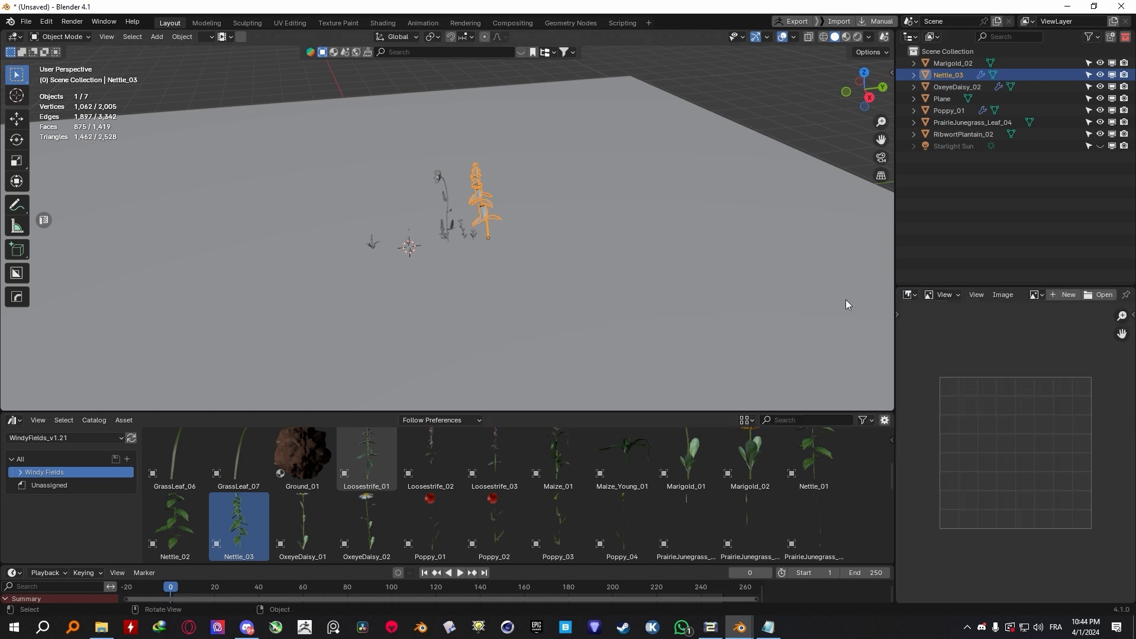
drag(468, 411, 466, 360)
key(shift+F3)
key(shift+F3)
key(shift+F3)
key(shift+F3)
key(shift+F3)
key(shift+F3)
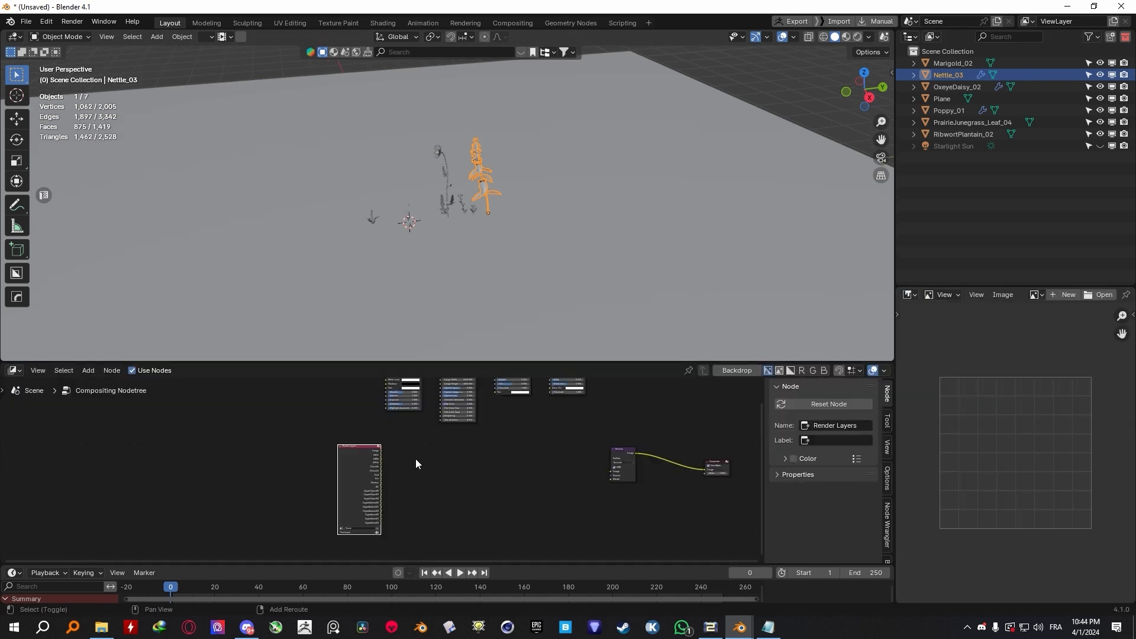
key(shift+F3)
key(shift+F3)
scroll(368, 461, down, 5)
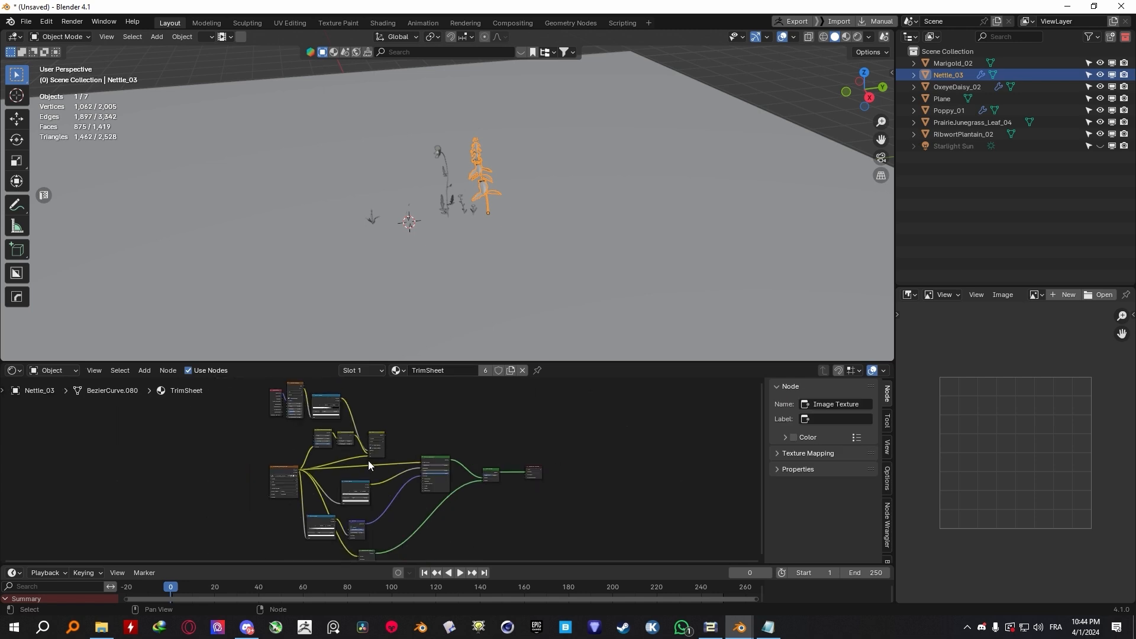
Step: Locate the TrimSheet material's image texture node and display TrimSheet_Plants_01.png in a UV Editor in place of the Image Editor
scroll(284, 472, up, 6)
middle_drag(284, 472, 310, 428)
click(463, 413)
scroll(300, 433, up, 3)
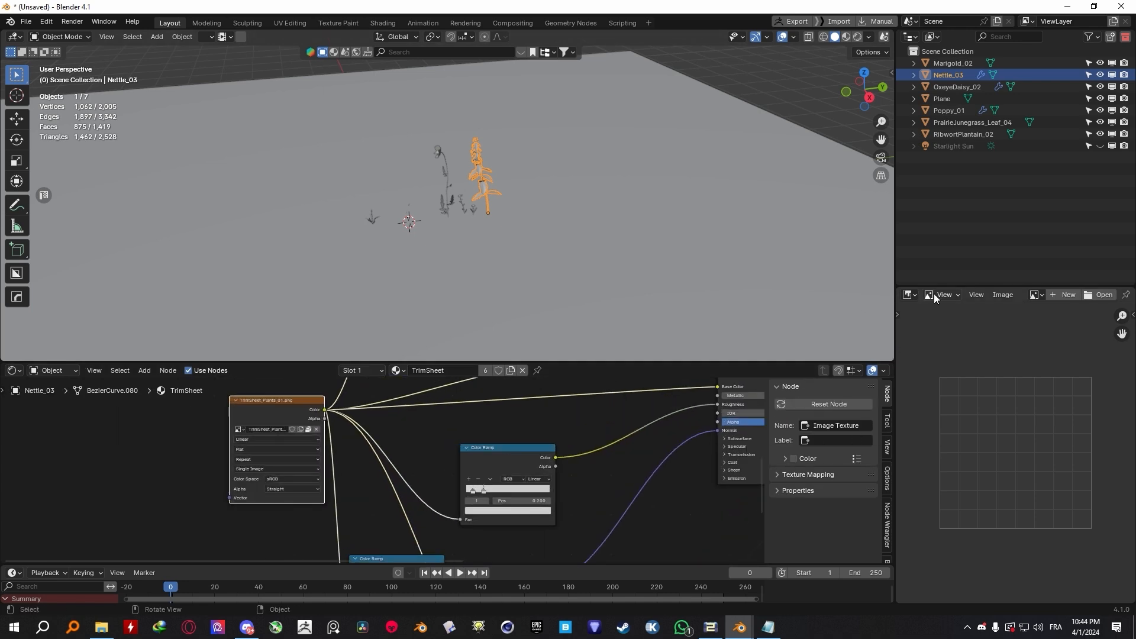
click(910, 294)
click(609, 332)
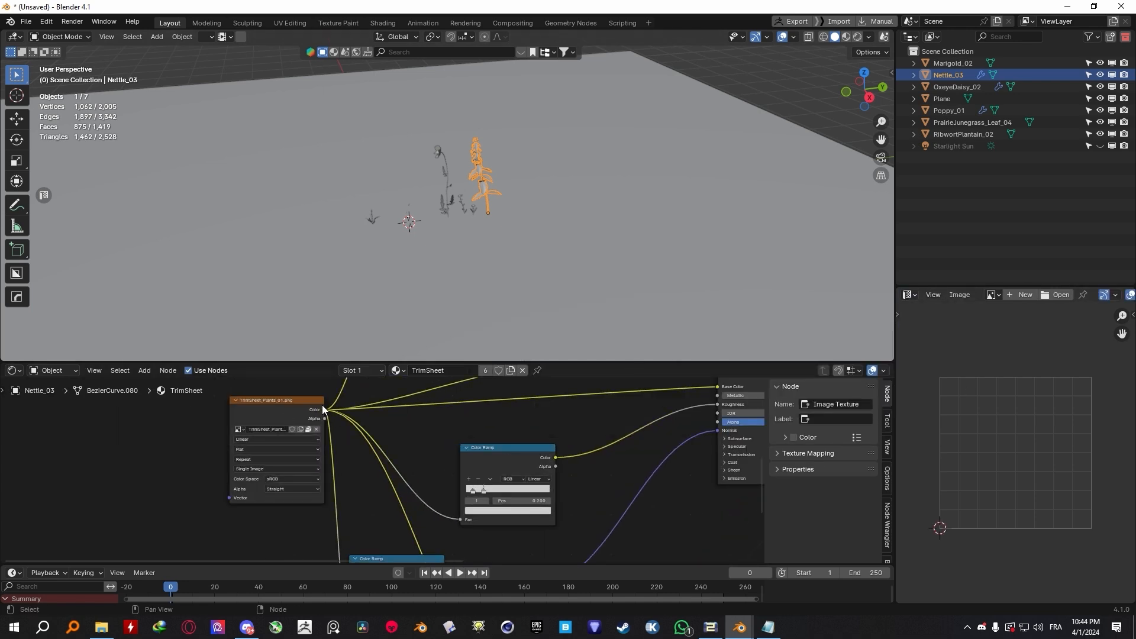
click(997, 295)
text(TrimSheet_Plants_01.png)
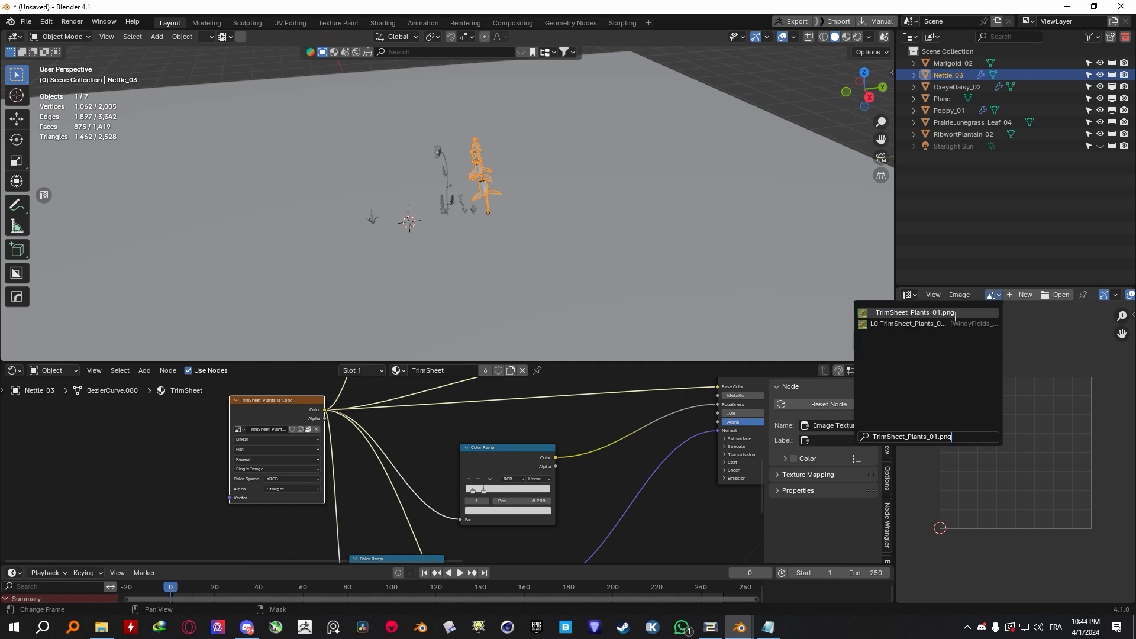
click(941, 313)
scroll(1018, 407, down, 2)
scroll(1015, 405, up, 2)
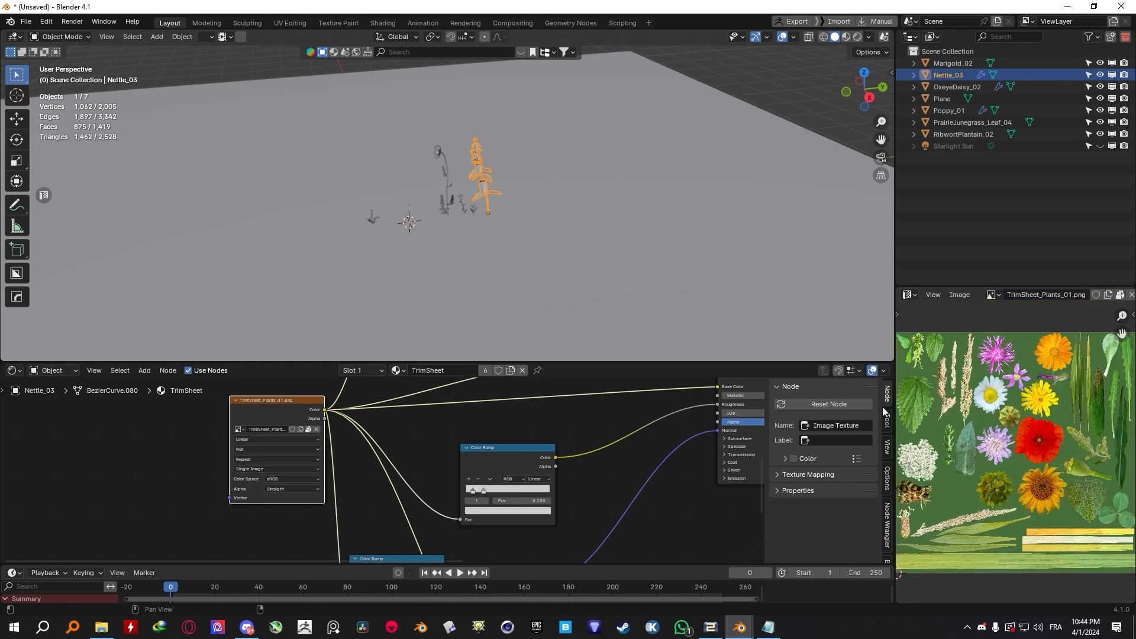
Step: Widen the UV Editor and examine the plant textures on TrimSheet_Plants_01.png up close
drag(892, 413, 709, 413)
scroll(915, 414, up, 6)
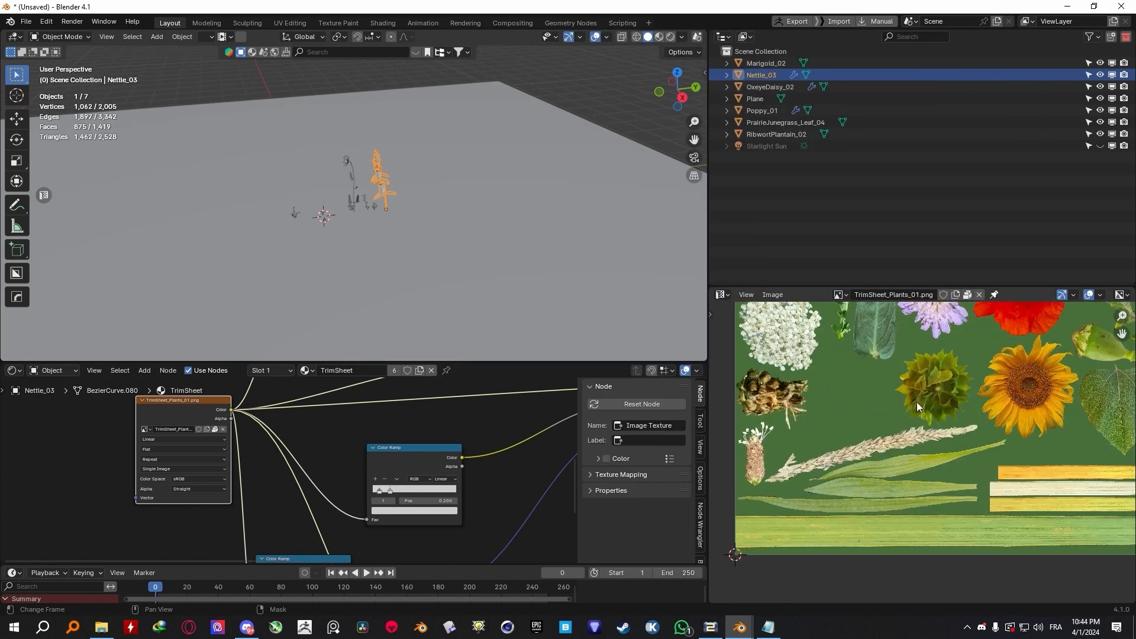
scroll(907, 431, down, 5)
middle_drag(839, 409, 846, 449)
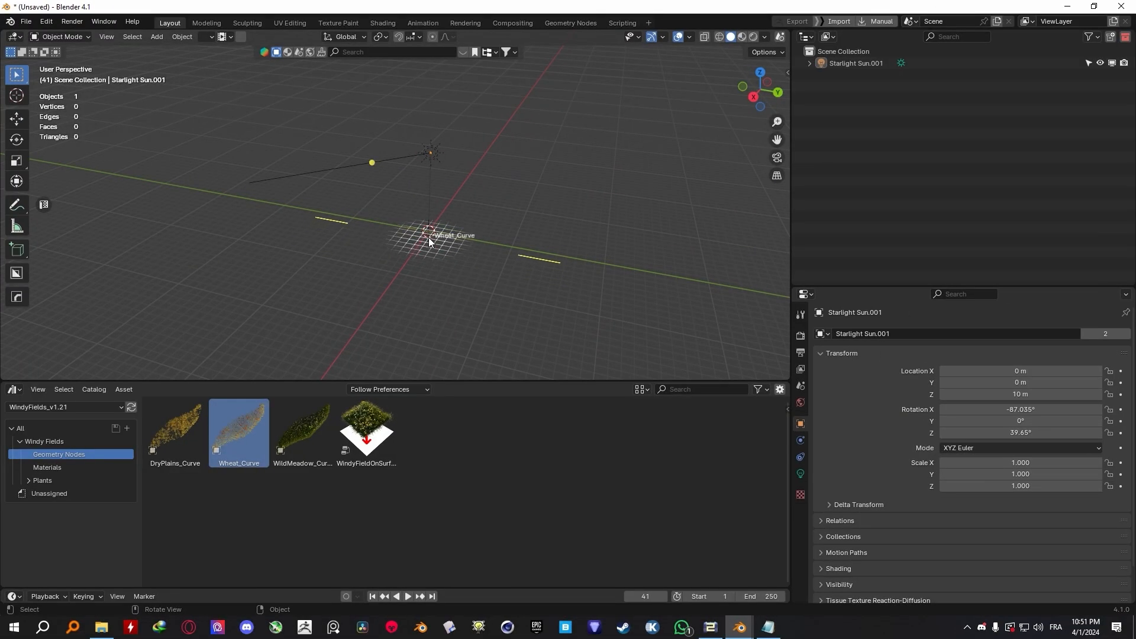
Step: Add a mesh plane at the world origin and scale it up into a large ground surface
drag(255, 429, 265, 425)
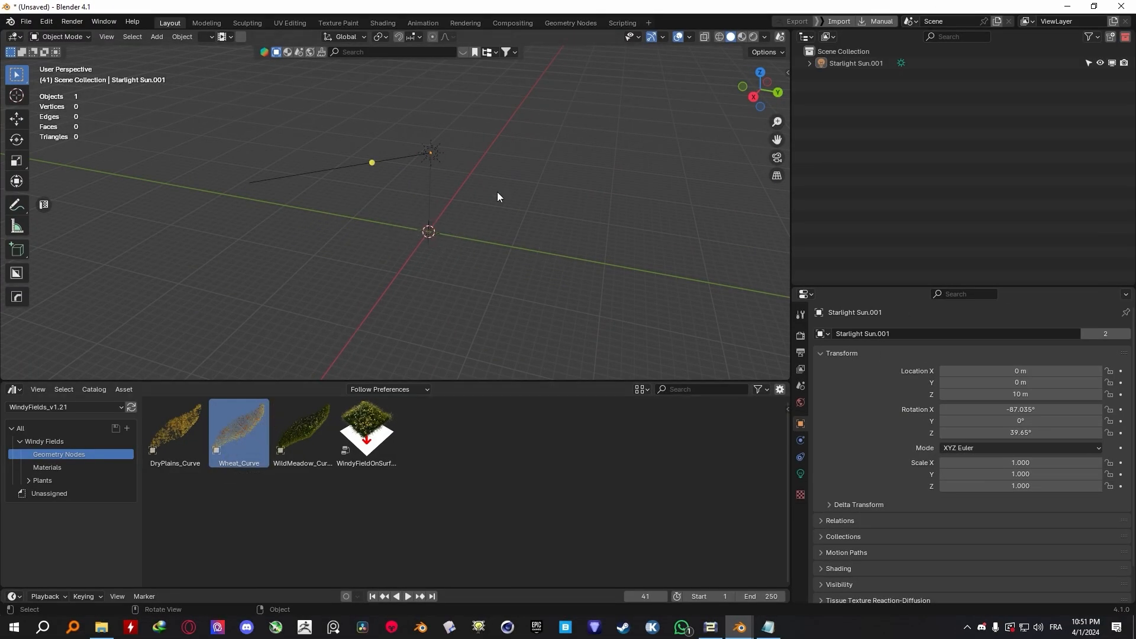
key(shift+a)
mouse_move(519, 190)
click(585, 191)
key(s)
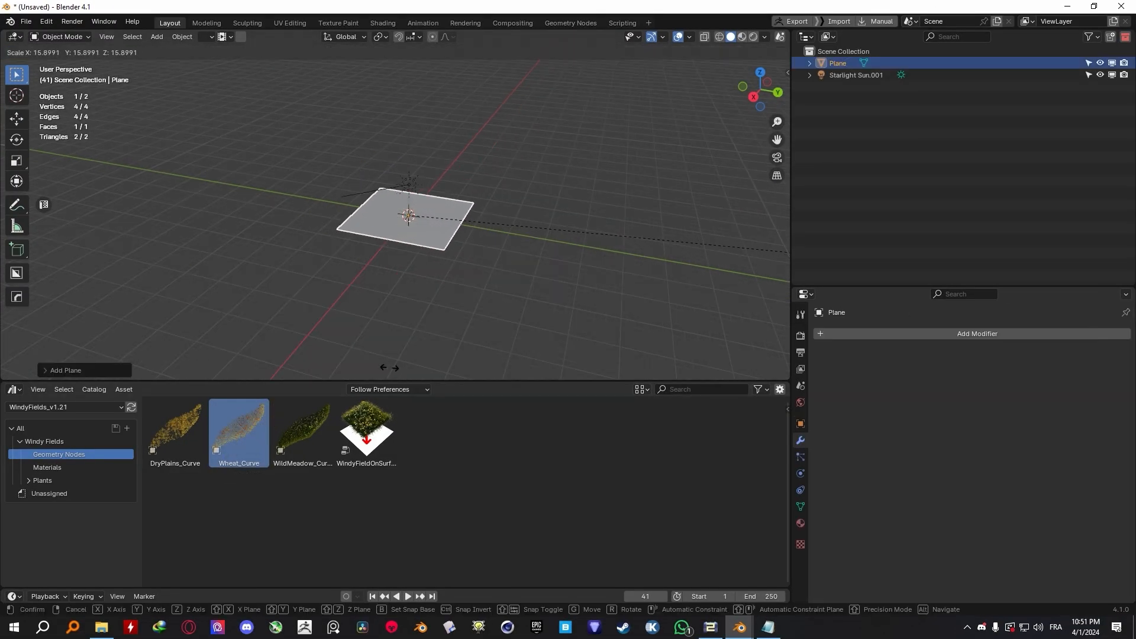
click(553, 234)
scroll(355, 338, up, 3)
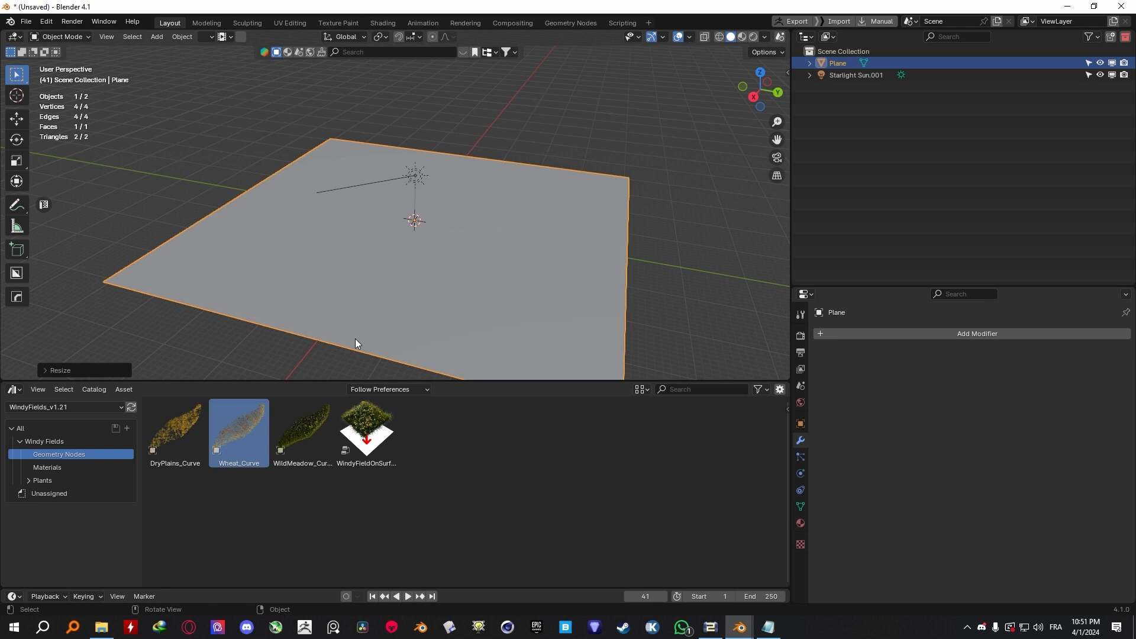
Step: Place the Wheat_Curve asset on the plane and open its curve in Edit Mode
drag(423, 228, 419, 224)
scroll(440, 242, up, 5)
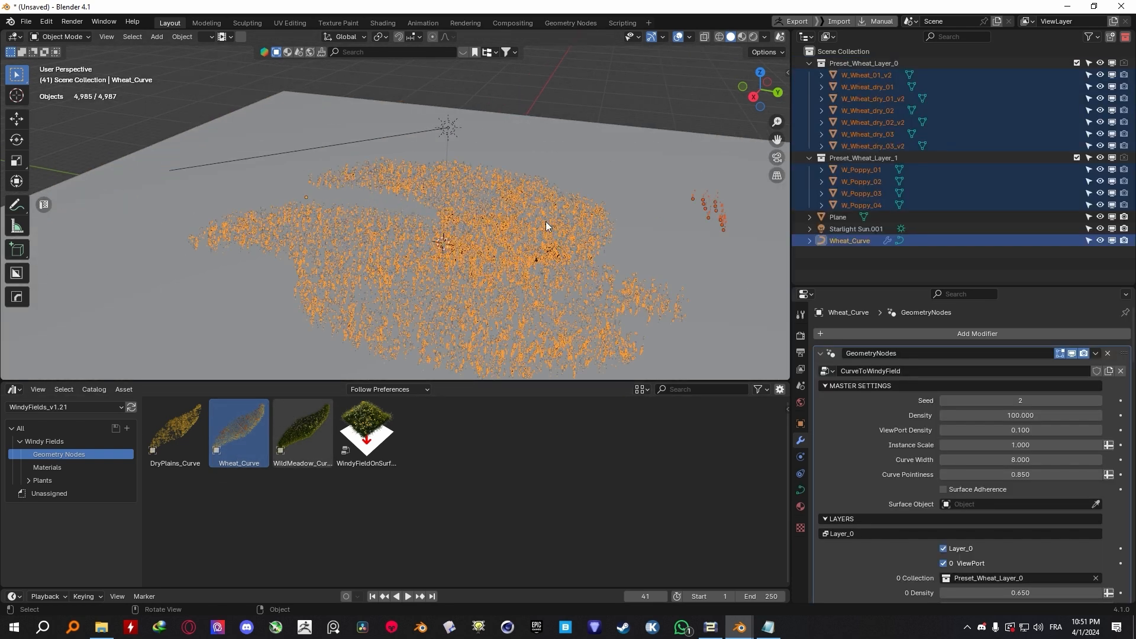
scroll(545, 221, down, 2)
click(616, 49)
click(483, 202)
key(Tab)
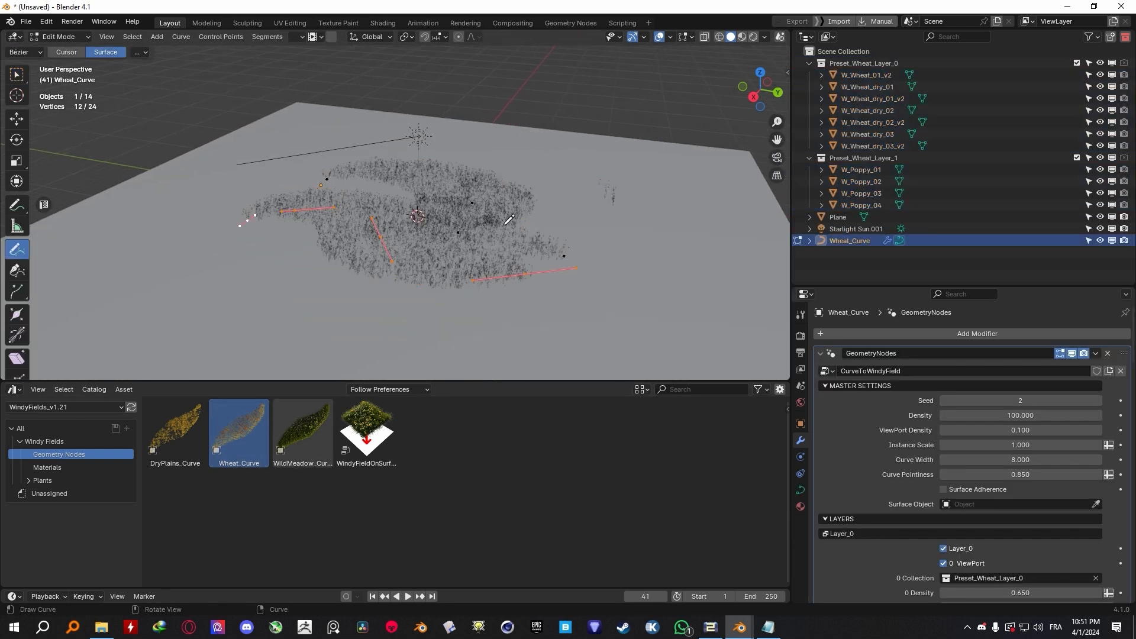
Step: Replace Wheat_Curve's original splines with freehand strokes on the plane, forming inner curves surrounded by two large outer arcs
click(504, 230)
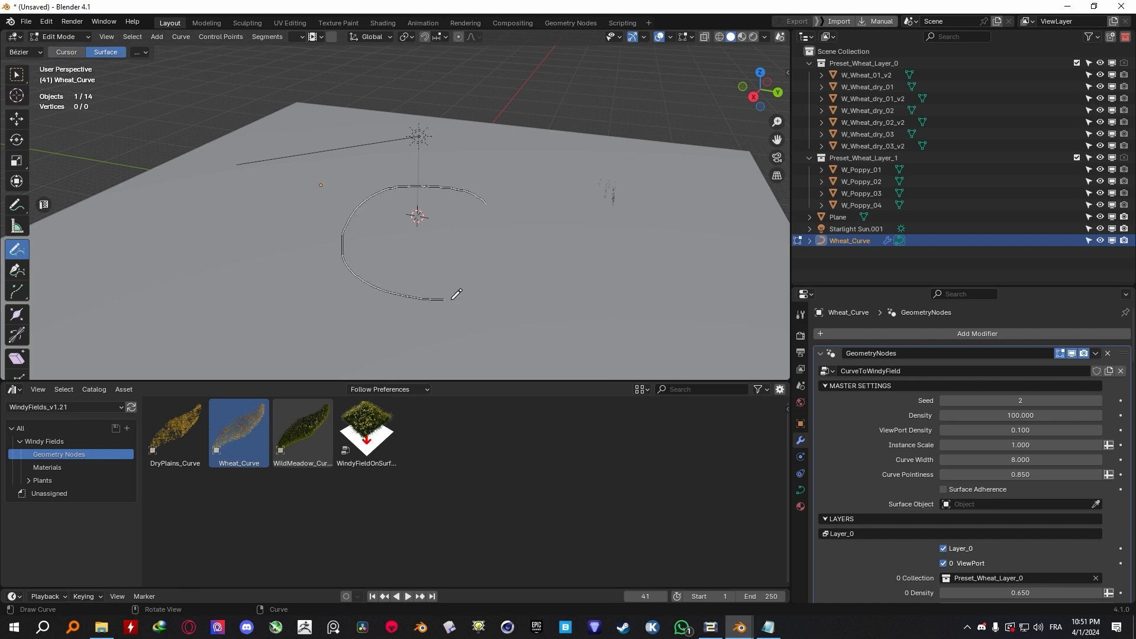
drag(452, 299, 453, 300)
shift+middle_drag(557, 320, 602, 263)
drag(537, 275, 450, 299)
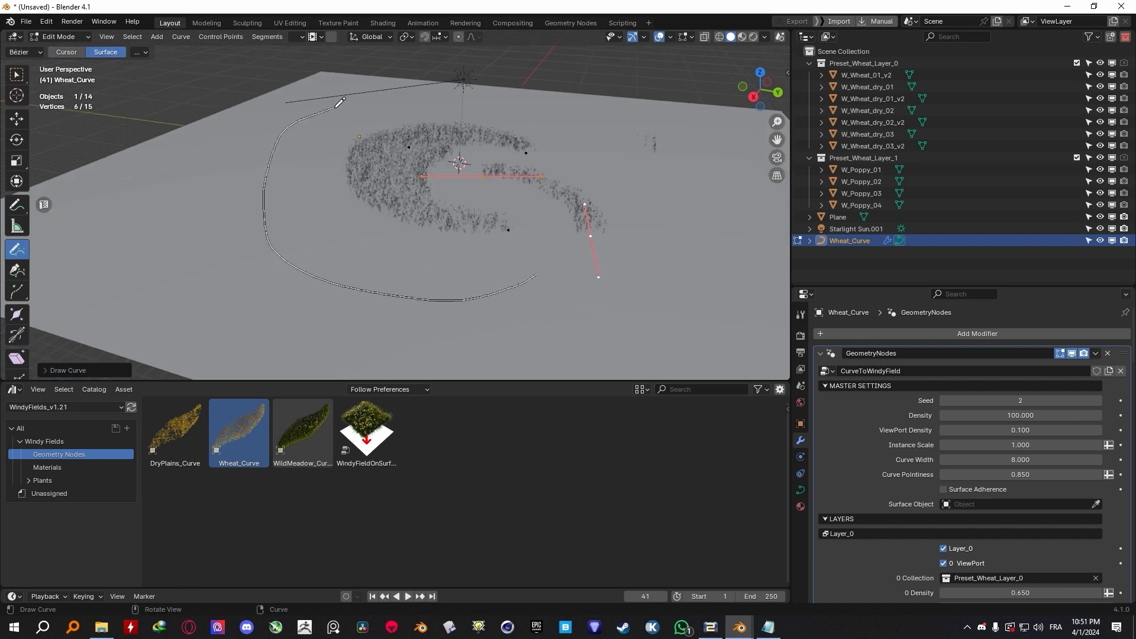
drag(340, 102, 341, 102)
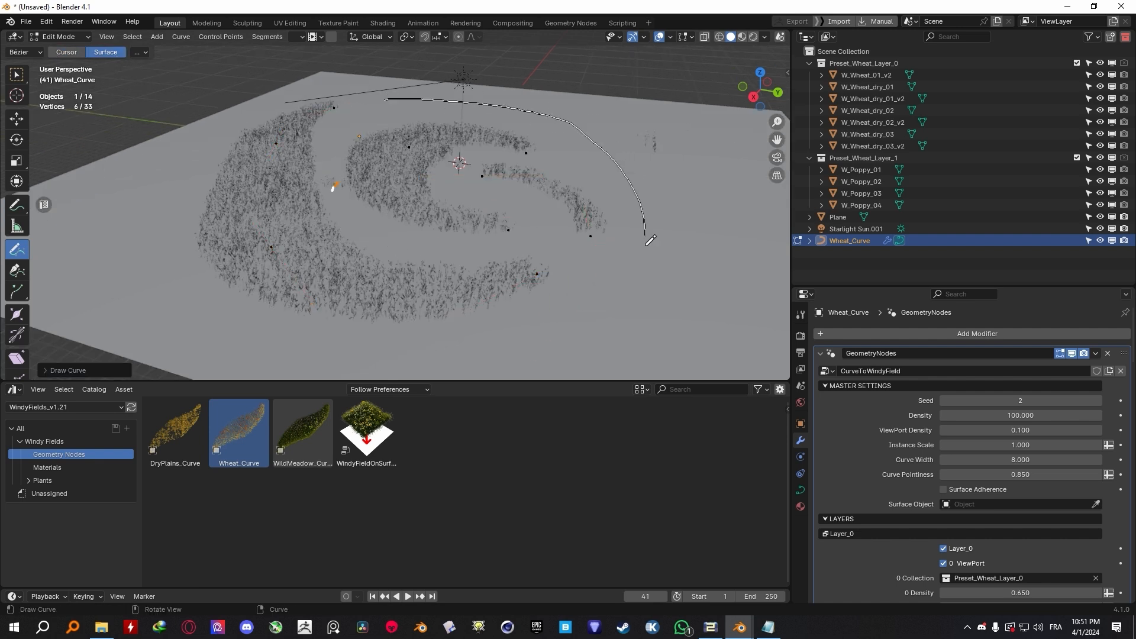
drag(646, 245, 541, 334)
scroll(549, 216, down, 1)
mouse_move(549, 216)
middle_down()
mouse_move(605, 131)
mouse_move(512, 188)
middle_up()
key(Tab)
Step: Reopen Wheat_Curve in Edit Mode and move a control point of the inner stroke in top view
click(529, 197)
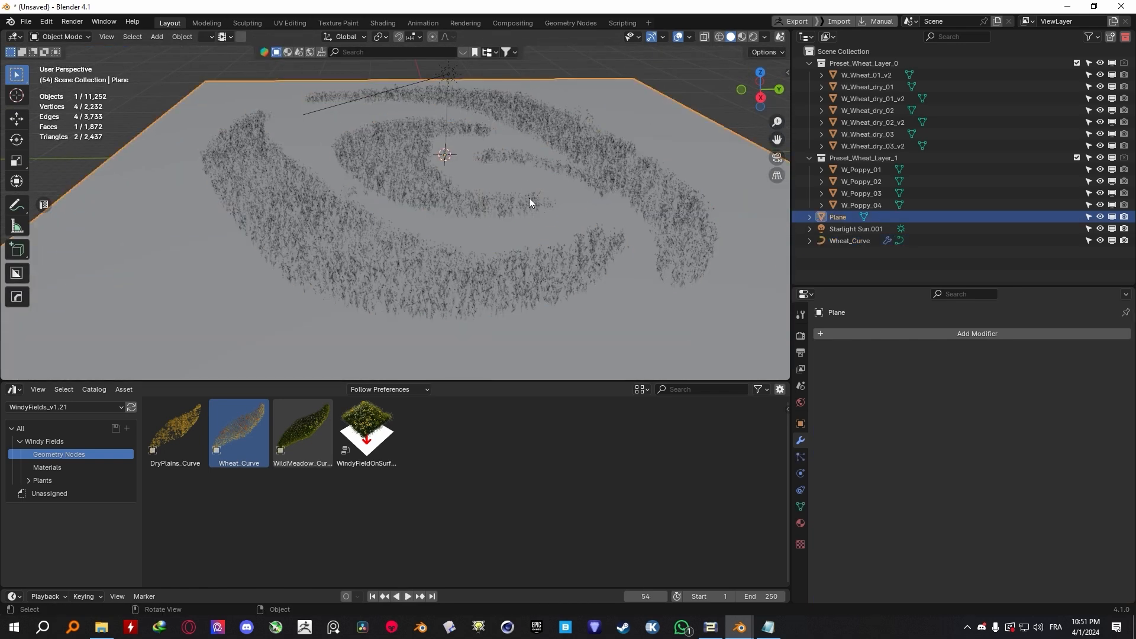
click(529, 198)
middle_drag(555, 227, 447, 219)
scroll(478, 213, up, 4)
scroll(478, 193, down, 3)
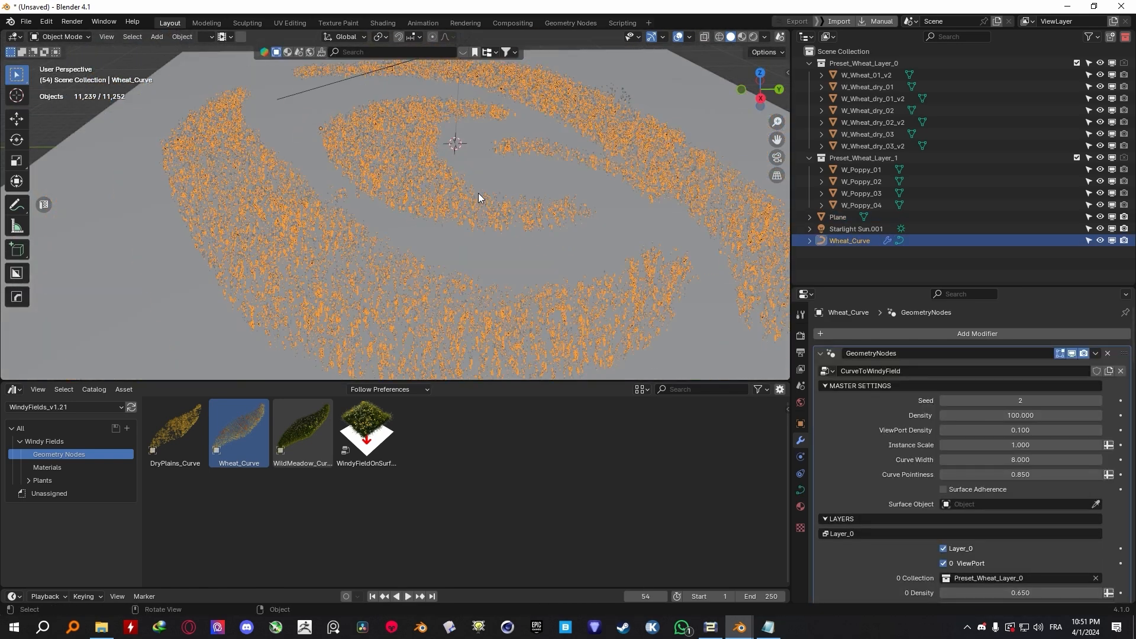
scroll(478, 195, down, 4)
key(Tab)
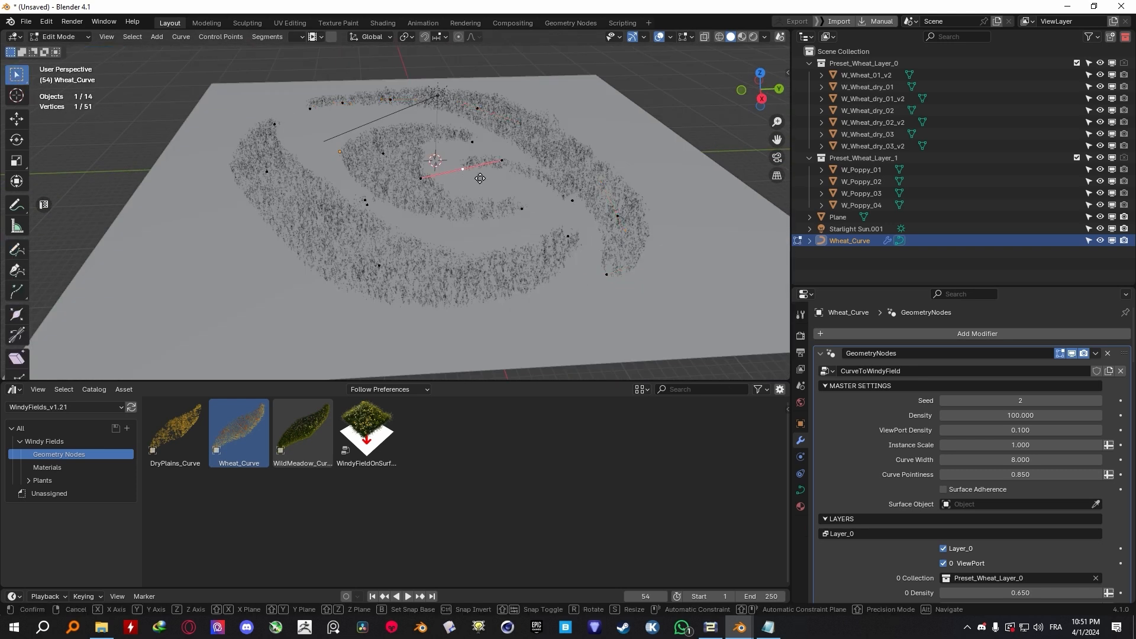
key(shift+z)
click(572, 200)
alt+middle_drag(574, 202, 589, 227)
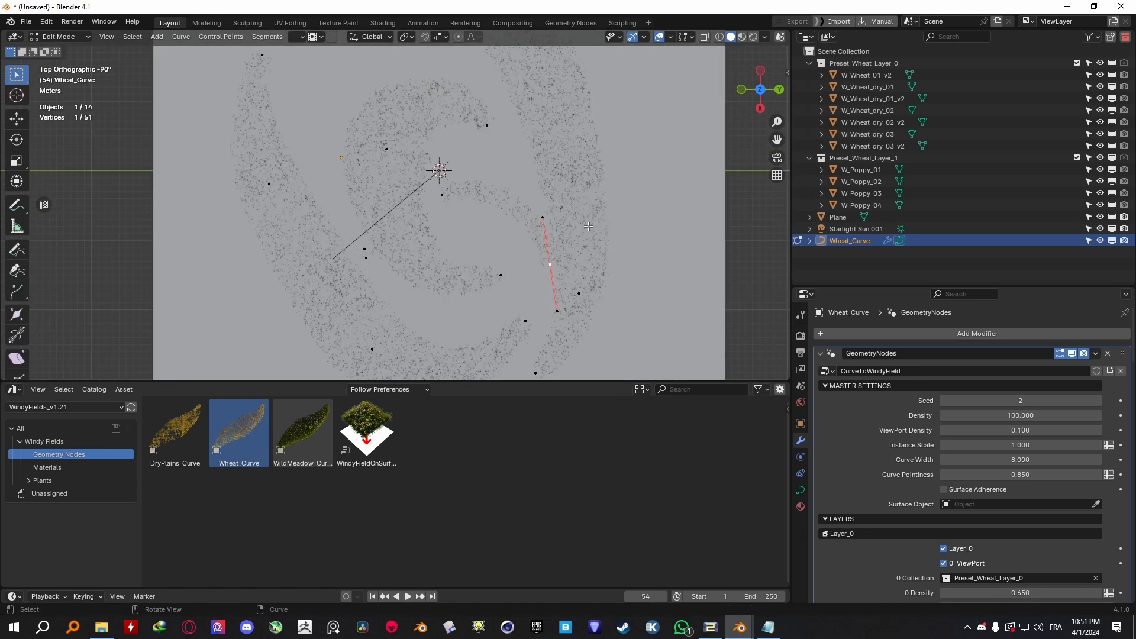
key(g)
click(603, 248)
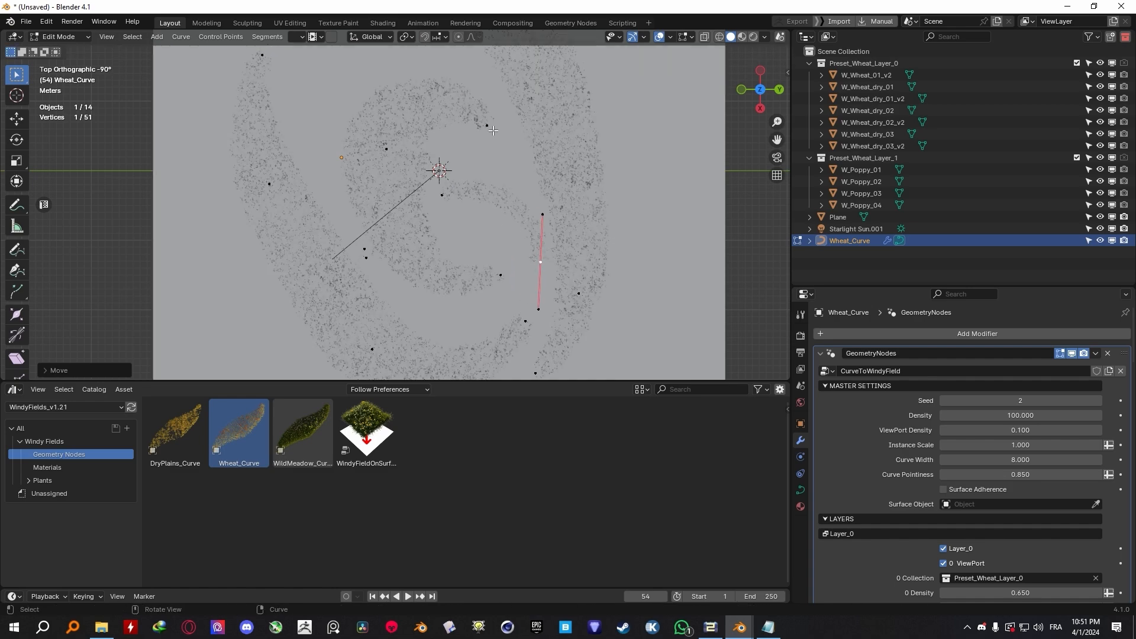
Step: Reposition more control points of Wheat_Curve's inner strokes, adjust the handle scale and return to Object Mode
click(505, 212)
key(g)
shift+middle_drag(503, 130, 556, 280)
click(518, 236)
scroll(515, 230, down, 1)
click(516, 190)
key(g)
click(503, 199)
key(s)
click(565, 216)
scroll(541, 177, up, 4)
key(Tab)
Step: Shift the ground plane slightly along the Z axis beneath the wheat
click(564, 208)
key(g)
key(z)
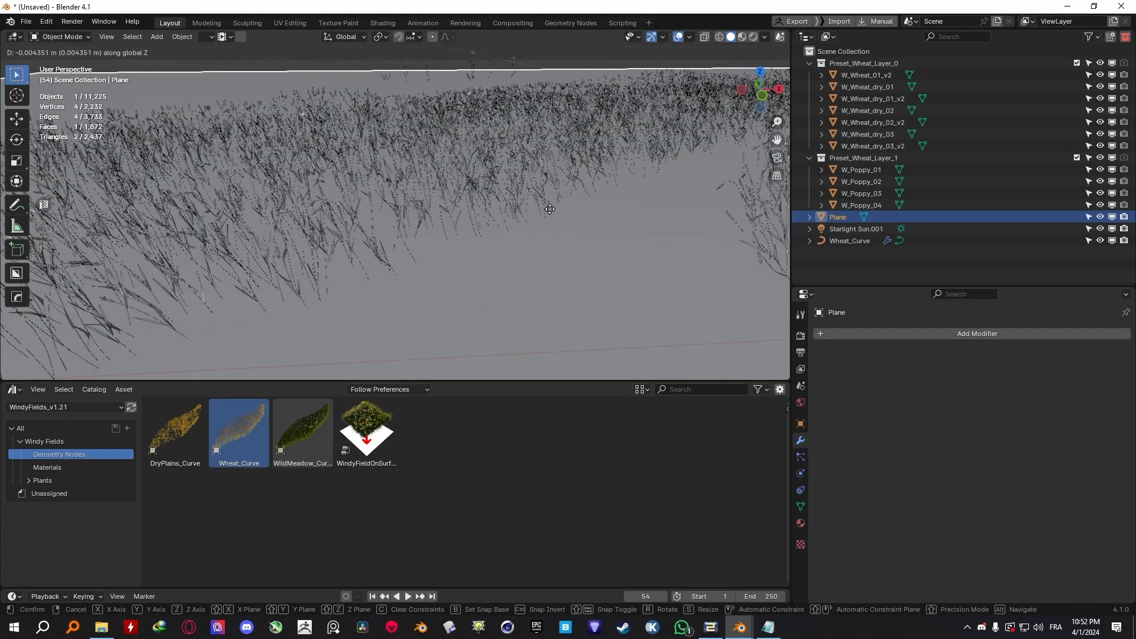
click(522, 187)
Step: Examine the wheat and poppies on the ground plane in rendered shading, up close and from a low angle
middle_drag(522, 187, 489, 253)
click(548, 183)
scroll(566, 190, up, 4)
click(523, 273)
scroll(504, 212, up, 4)
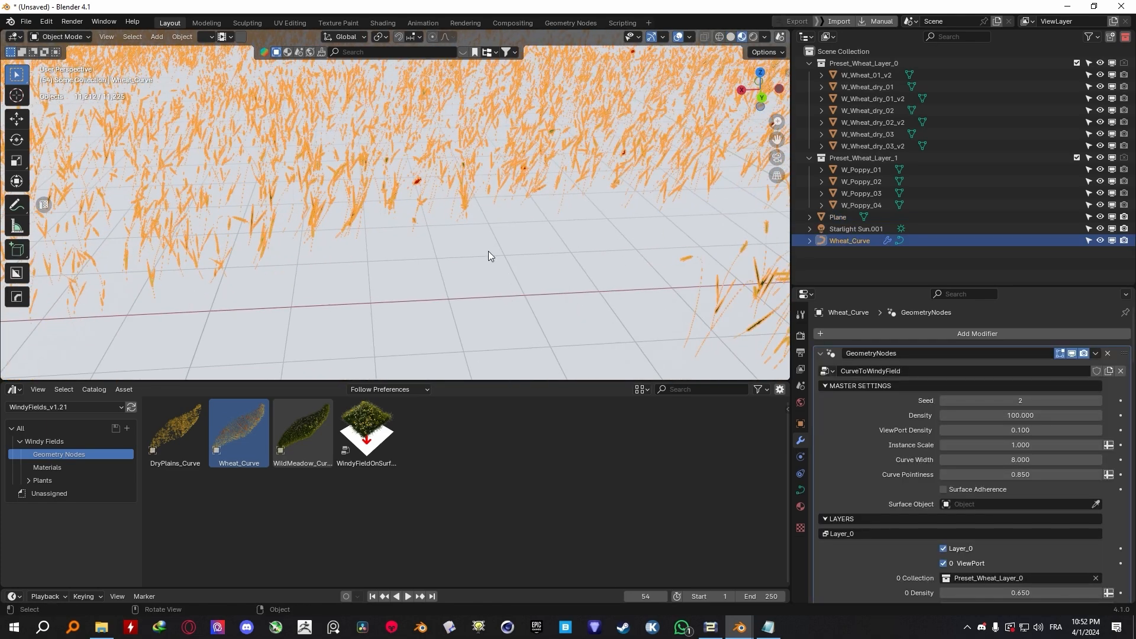
click(489, 253)
scroll(556, 240, down, 4)
mouse_move(559, 240)
middle_down()
mouse_move(525, 213)
mouse_move(655, 208)
mouse_move(522, 168)
mouse_move(577, 157)
middle_up()
click(526, 122)
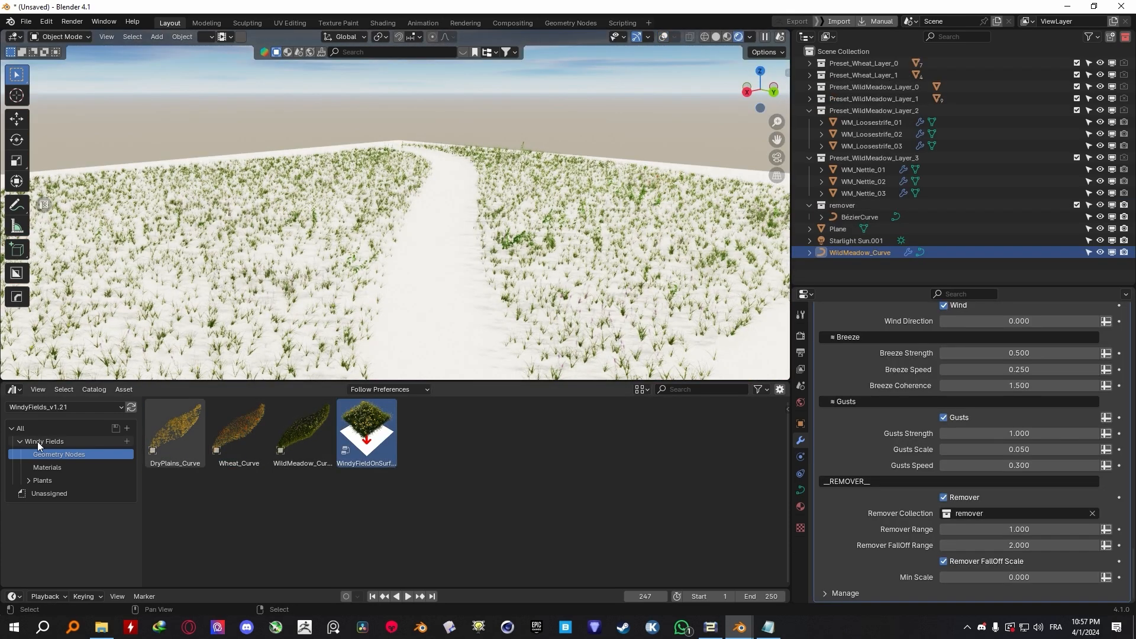
Step: Apply the Ground_01 material from the Windy Fields Materials catalog to the ground plane under the wild meadow
click(46, 466)
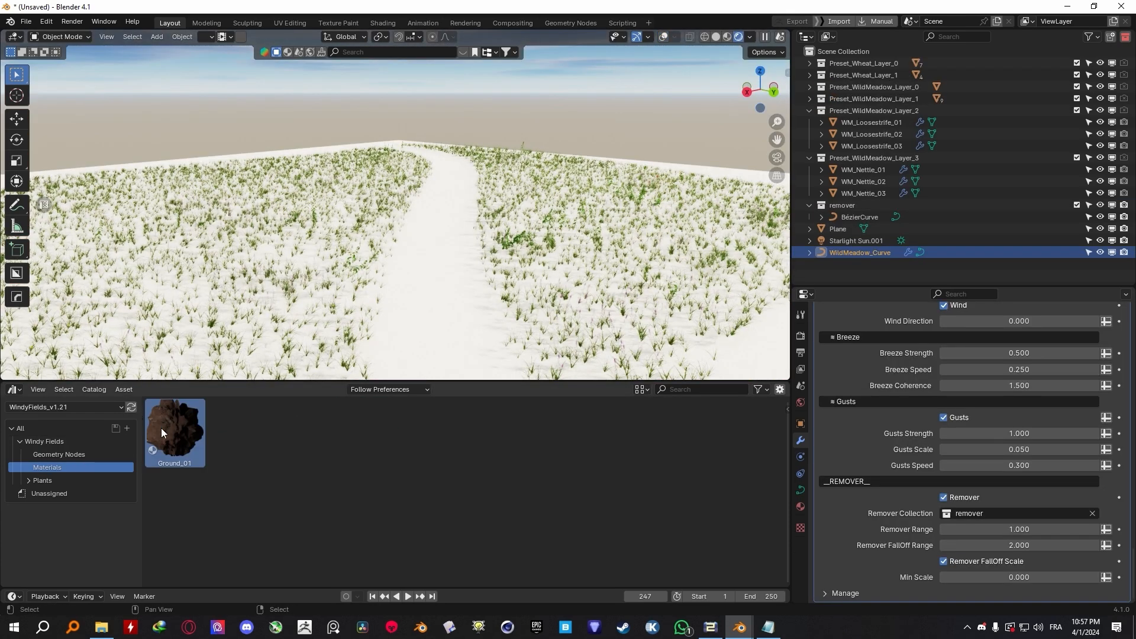
drag(161, 428, 451, 311)
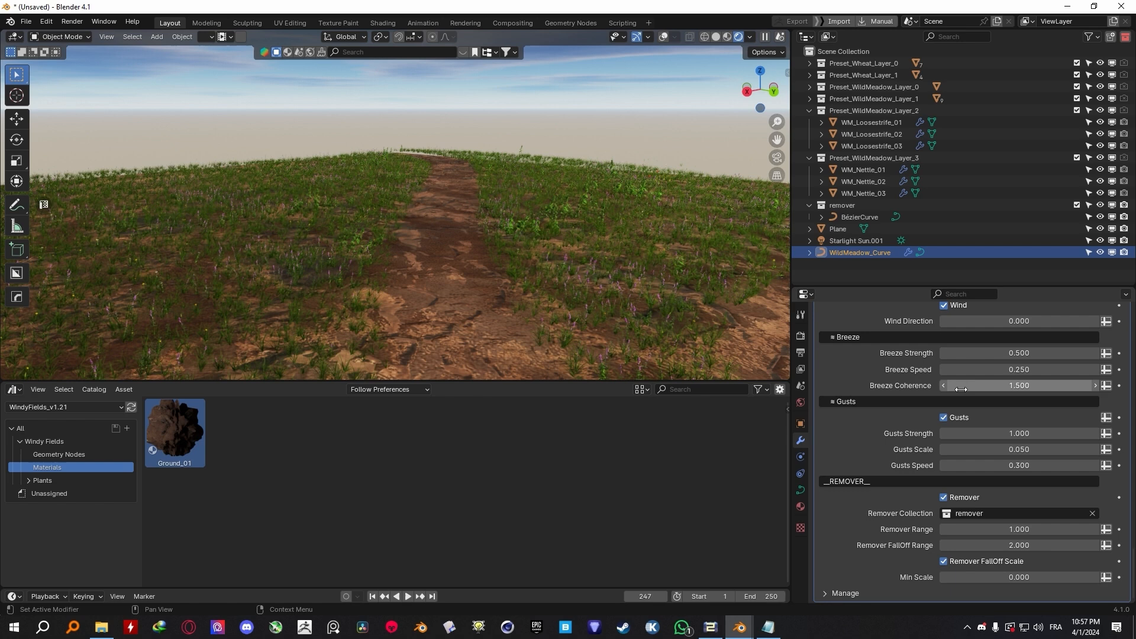
Step: Set WildMeadow_Curve's Remover Range to 0.3, Remover FallOff Range to 4.52 and Min Scale to 1, with the viewport in solid shading
mouse_move(1019, 529)
mouse_down()
mouse_move(971, 530)
mouse_move(1101, 546)
mouse_up()
key(z)
click(603, 264)
drag(1019, 578, 1078, 577)
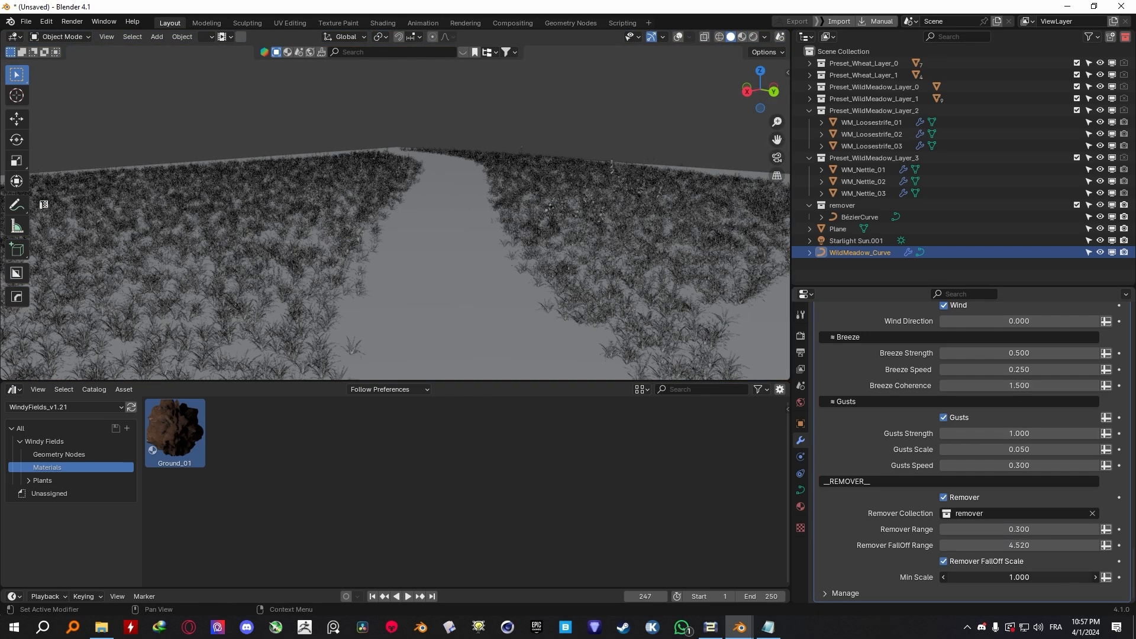
middle_drag(473, 260, 441, 253)
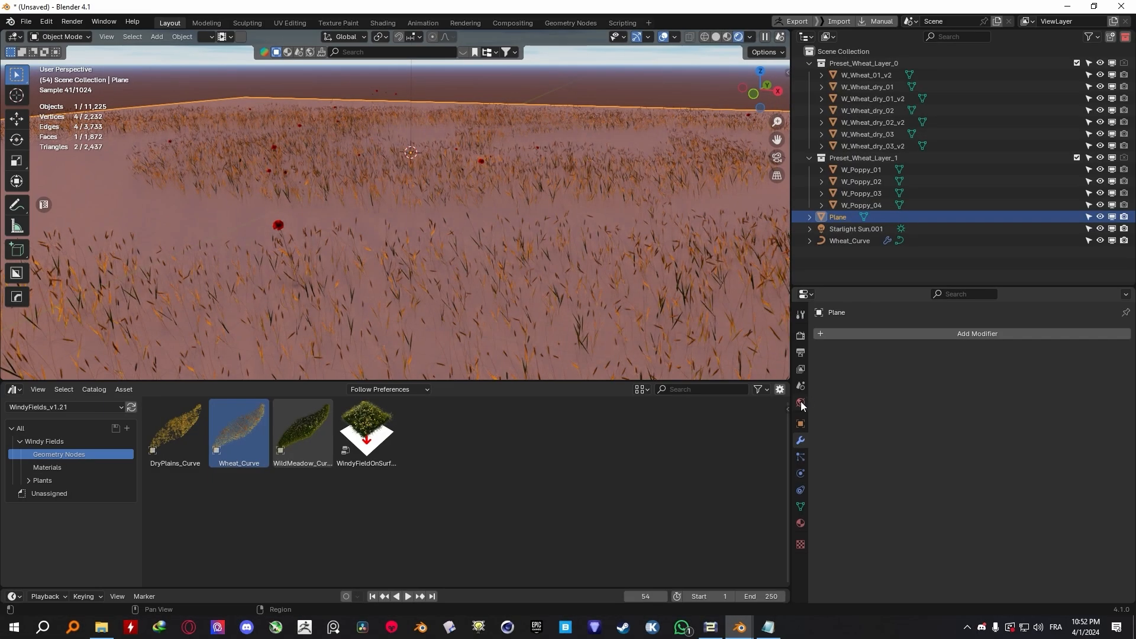
Step: Try a vertical sun rotation of -20° in the world's Physical Atmosphere, and settle on -60°
click(802, 404)
click(1082, 413)
text(-20)
key(Return)
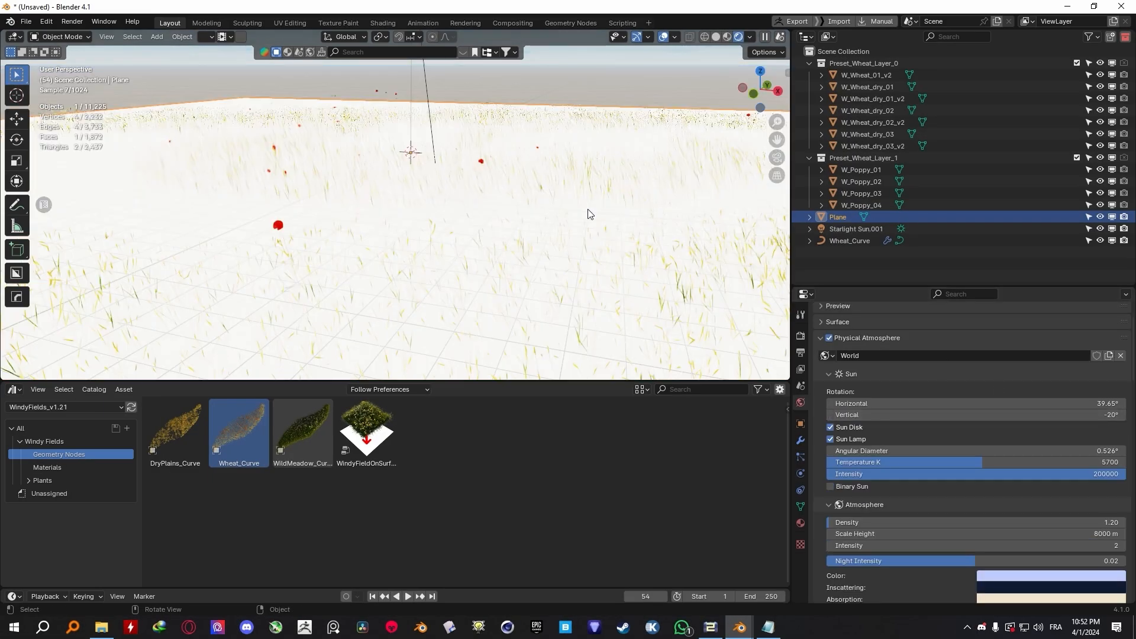
text(60)
key(Return)
Step: Select Wheat_Curve in a closer view of the field and hide the viewport overlays
middle_drag(465, 212, 626, 242)
click(386, 302)
click(663, 37)
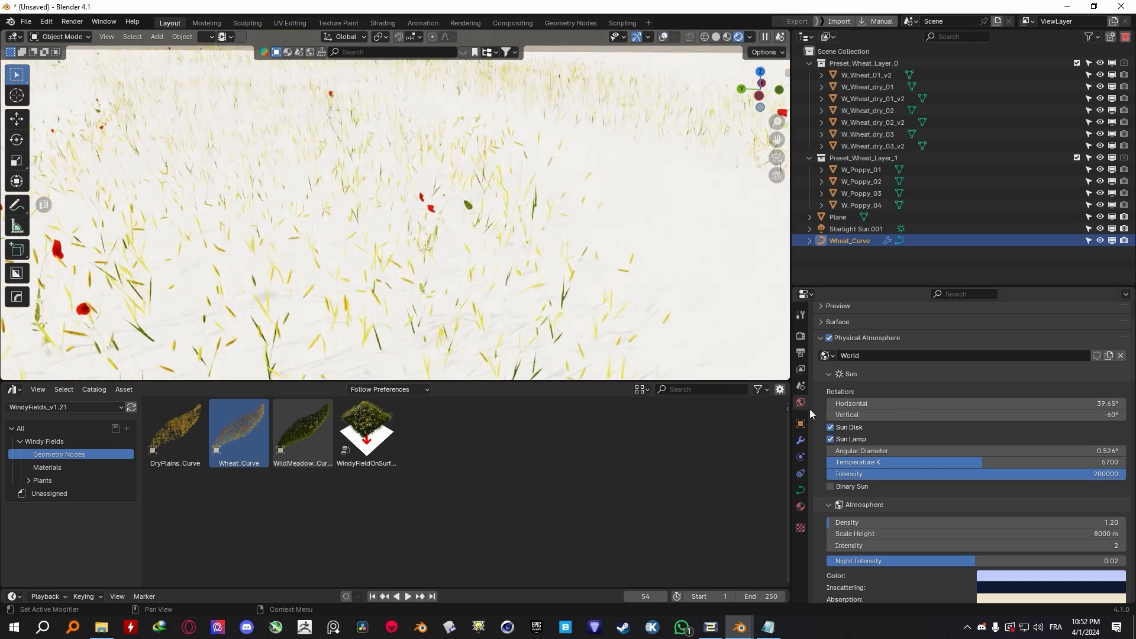
Step: Set Wheat_Curve's density to 200 and its seed to 4 in the CurveToWindyField modifier
click(801, 440)
key(Return)
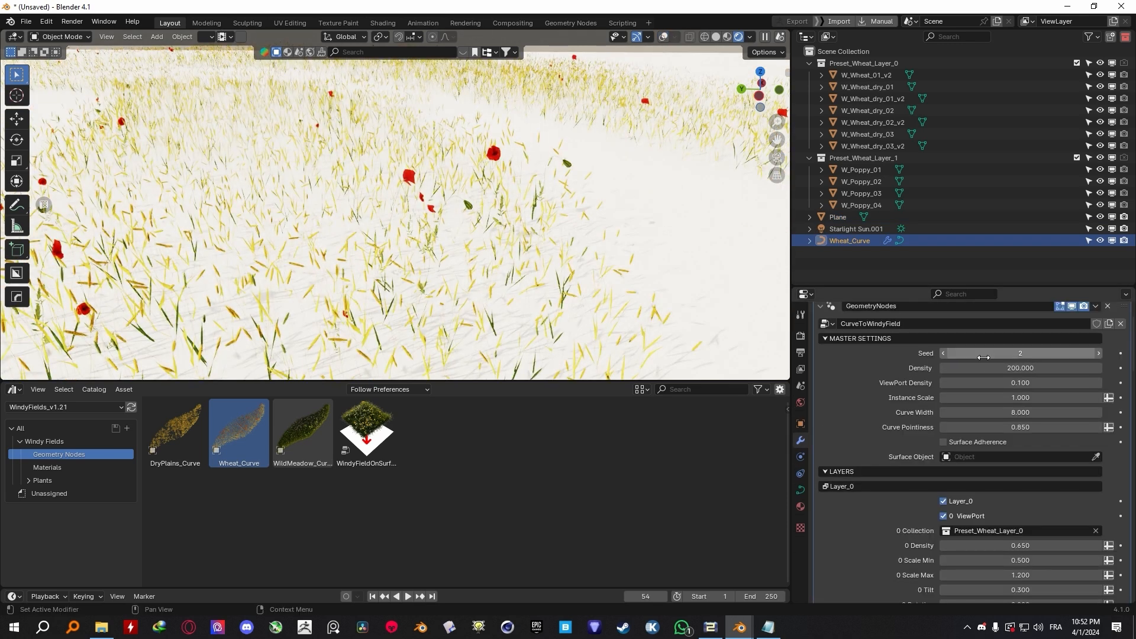
click(1098, 355)
click(1099, 355)
middle_drag(747, 302, 762, 292)
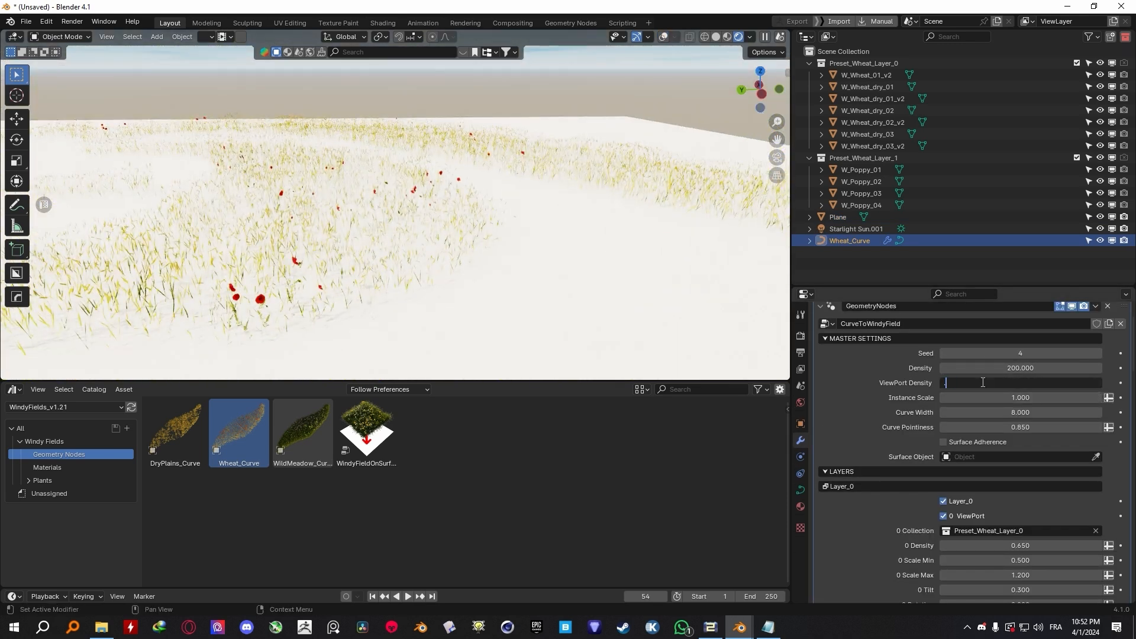
Step: Try ViewPort Density values of 0.35 and 0.7 on Wheat_Curve
text(0.35)
key(Return)
middle_drag(616, 136, 568, 225)
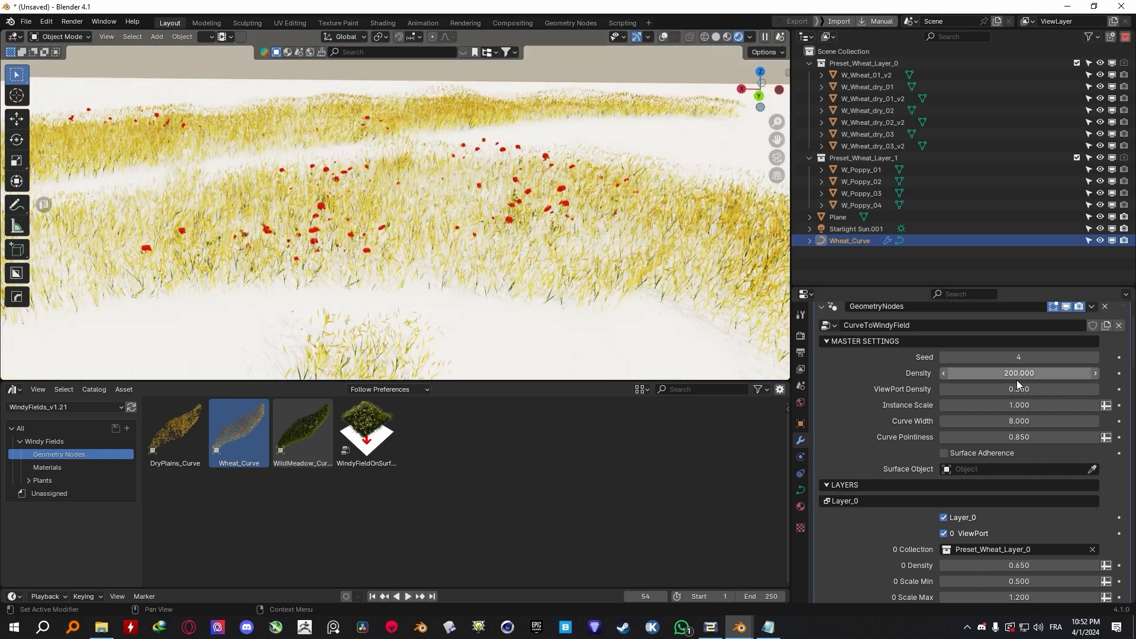
drag(1018, 389, 1062, 389)
scroll(1017, 389, down, 1)
scroll(508, 223, down, 3)
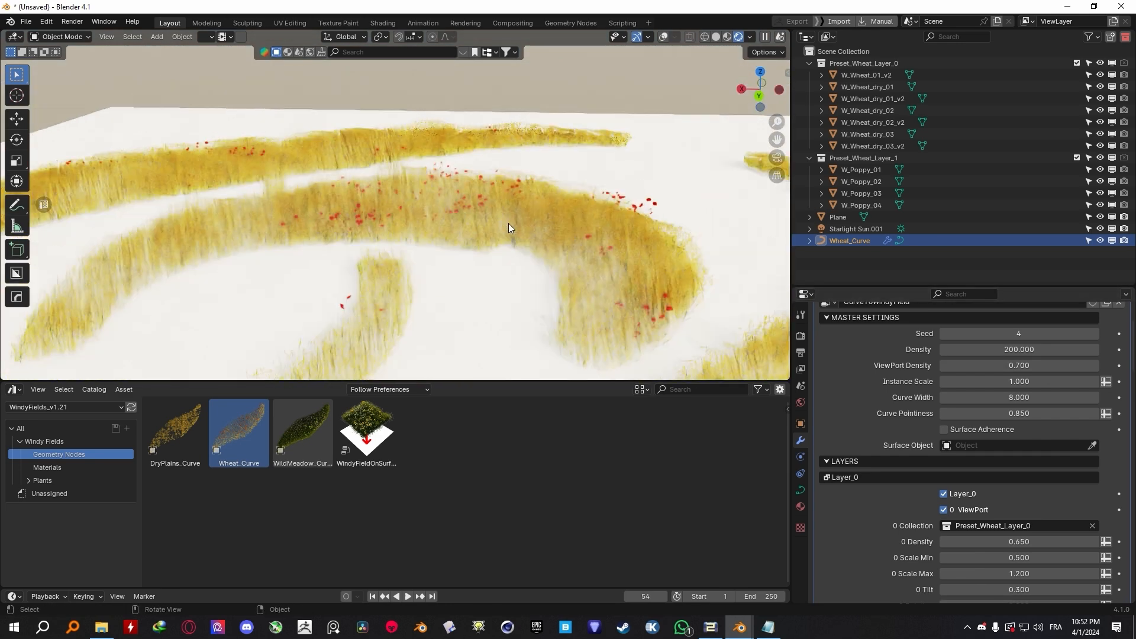
scroll(509, 222, up, 2)
middle_drag(509, 222, 536, 233)
Step: Switch the viewport to Material Preview and set Wheat_Curve's ViewPort Density to 0.4
key(z)
click(526, 303)
mouse_move(524, 290)
middle_down()
mouse_move(490, 256)
mouse_move(1033, 370)
middle_up()
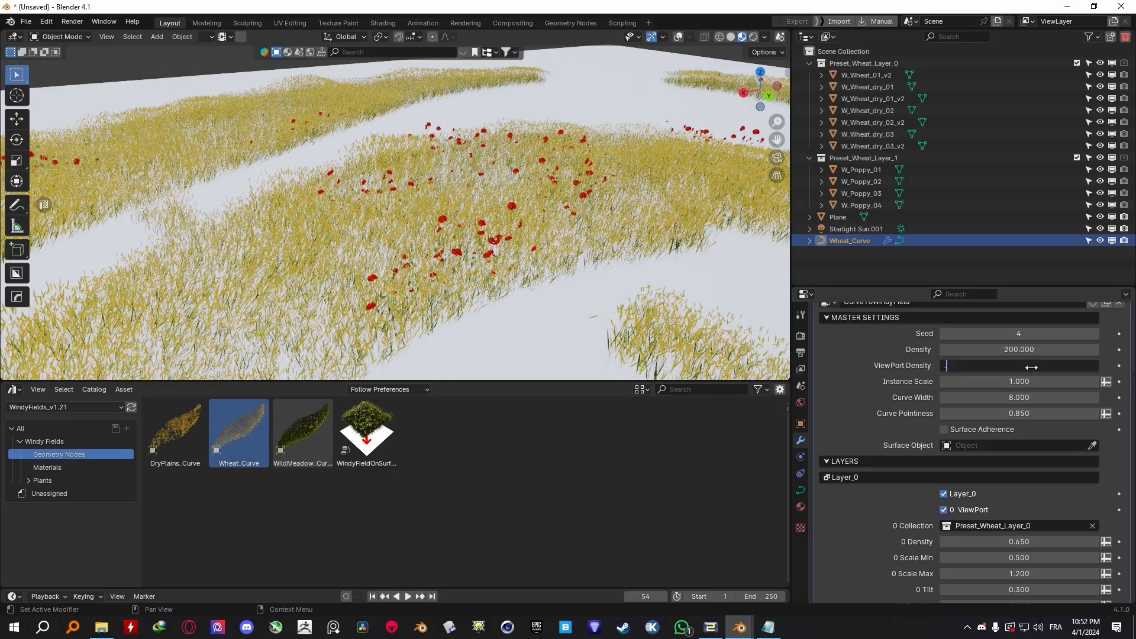
scroll(595, 265, down, 3)
scroll(596, 265, up, 3)
middle_drag(595, 265, 557, 246)
scroll(468, 243, up, 2)
Step: In solid shading, set Wheat_Curve's Instance Scale to 1.24, Curve Width to 8.1 and Curve Pointiness to 0.96
key(z)
click(535, 252)
mouse_move(1006, 381)
mouse_down()
mouse_move(1039, 381)
mouse_move(988, 397)
mouse_move(1041, 414)
mouse_up()
scroll(507, 241, down, 6)
middle_drag(507, 240, 544, 278)
drag(1005, 414, 1041, 398)
scroll(568, 255, down, 4)
middle_drag(547, 261, 624, 249)
scroll(624, 249, up, 3)
Step: Set Wheat_Curve's master Density to 100
click(1022, 350)
scroll(514, 296, up, 3)
middle_drag(514, 296, 573, 290)
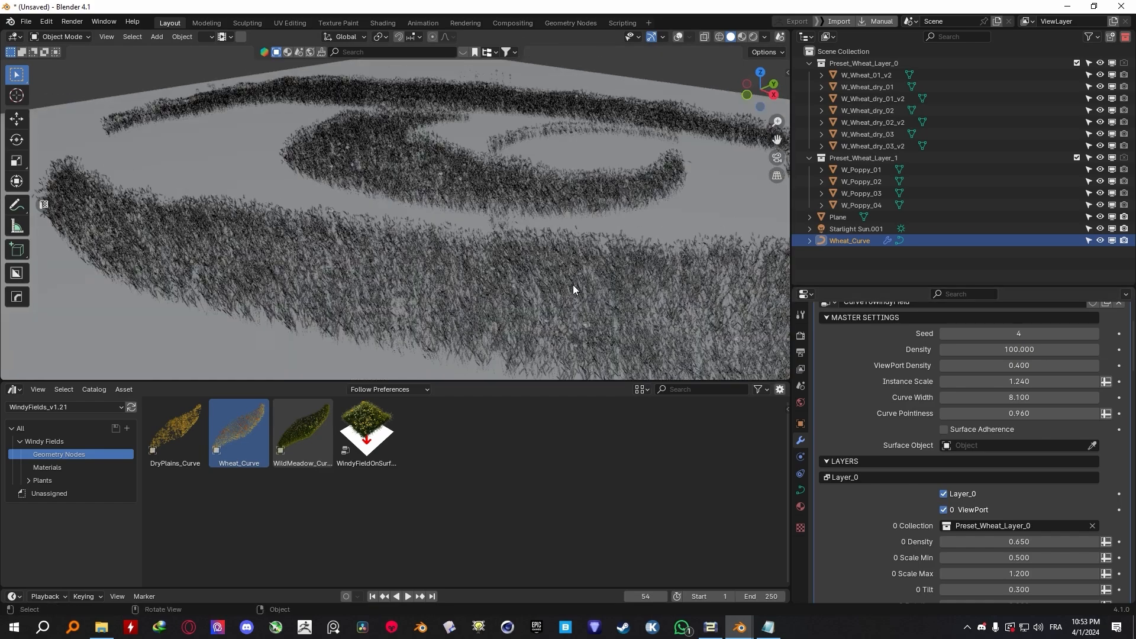
middle_drag(649, 223, 725, 332)
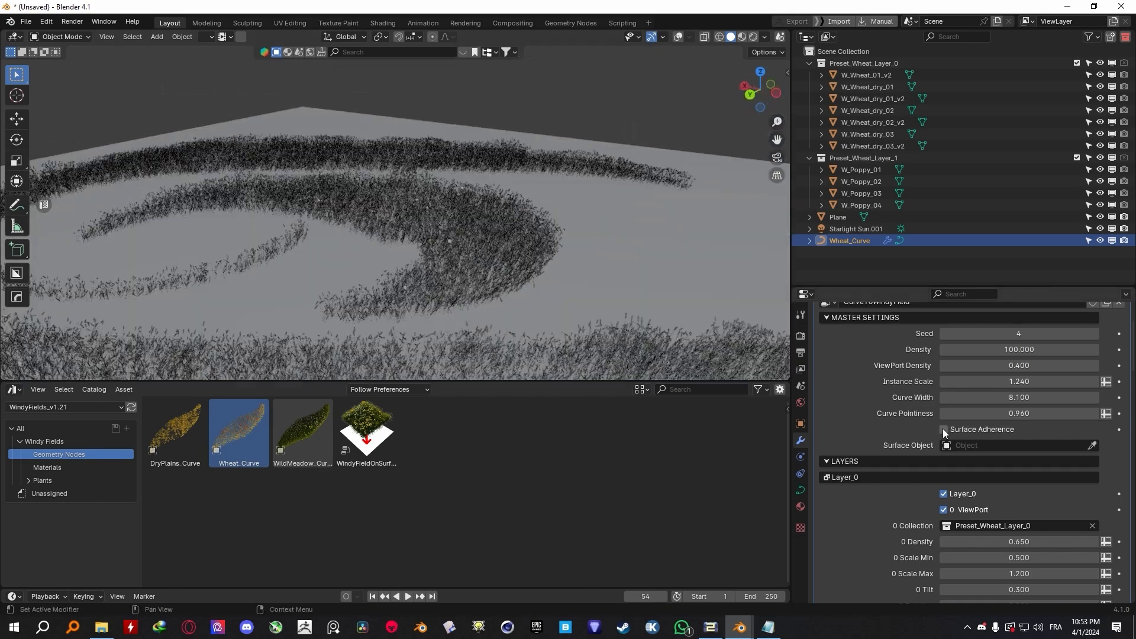
Step: Show the viewport overlays and add a cube at the centre of the wheat field
scroll(435, 231, down, 4)
middle_drag(435, 230, 475, 266)
scroll(468, 251, up, 3)
click(423, 257)
key(shift+a)
click(473, 258)
scroll(470, 272, down, 3)
scroll(471, 275, up, 3)
Step: Move the cube vertically and enlarge it horizontally into a wide, flat block among the wheat rows
key(g)
key(z)
click(476, 246)
key(s)
key(shift+z)
click(538, 260)
Step: Turn on Surface Adherence for Wheat_Curve with the cube as its Surface Object
click(544, 250)
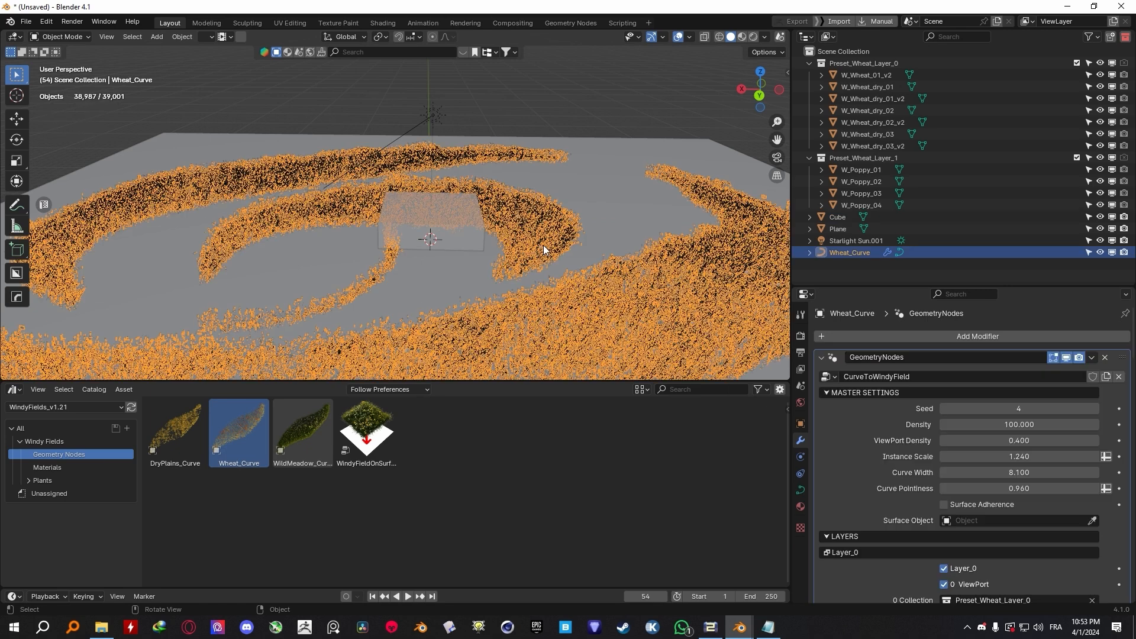
click(944, 504)
scroll(461, 229, up, 3)
middle_drag(461, 229, 372, 212)
click(598, 173)
click(300, 211)
click(303, 188)
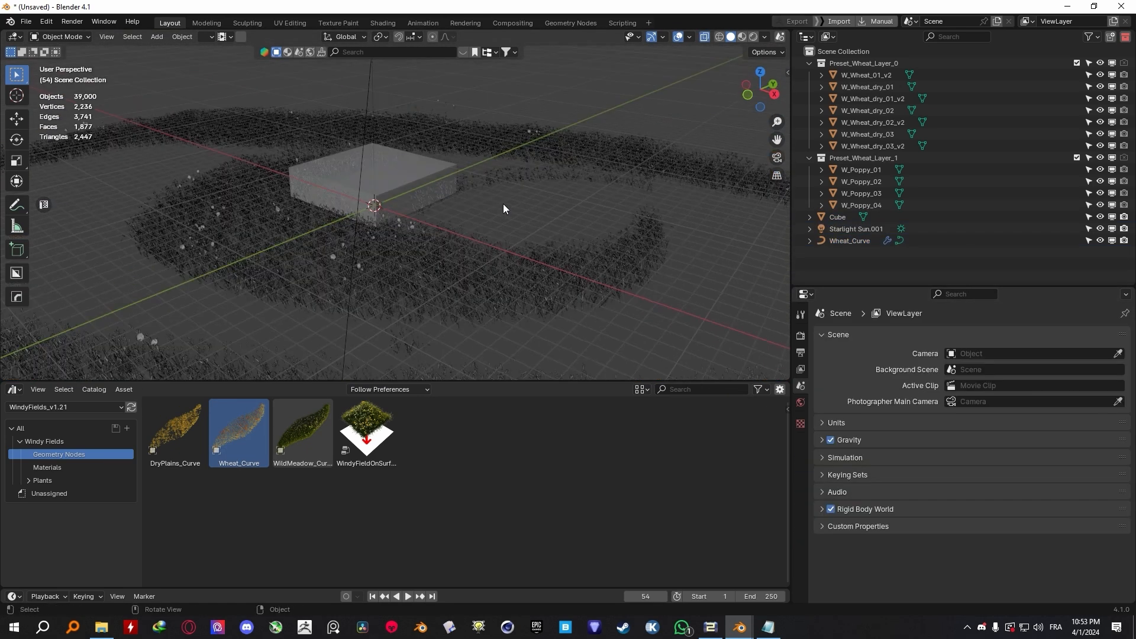
Step: Delete the cube from the wheat field
click(398, 174)
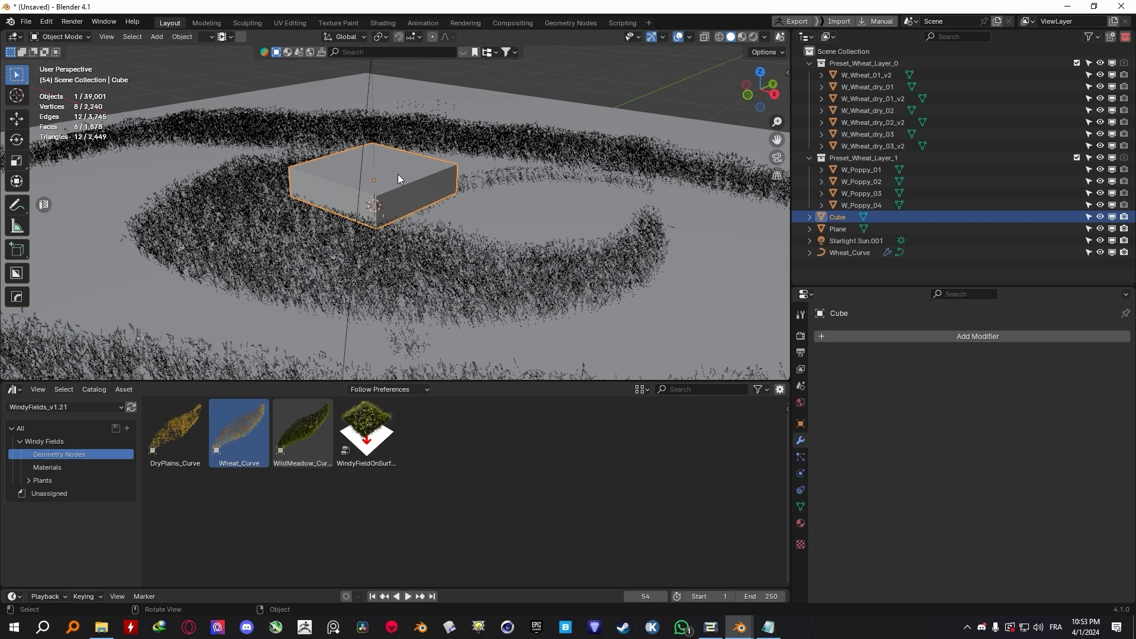
key(Delete)
scroll(587, 162, up, 3)
scroll(587, 162, down, 4)
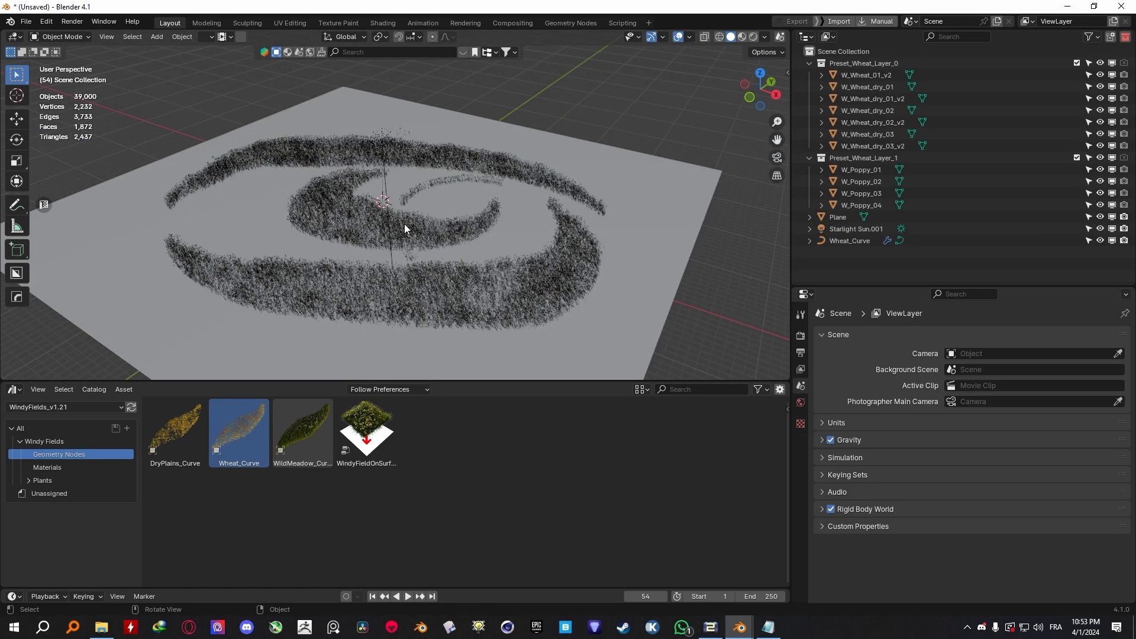
Step: Select Wheat_Curve in a close view and display it in Material Preview with the overlays hidden
click(402, 165)
middle_drag(402, 165, 535, 258)
scroll(371, 201, up, 3)
scroll(623, 298, up, 4)
click(726, 304)
click(580, 244)
key(z)
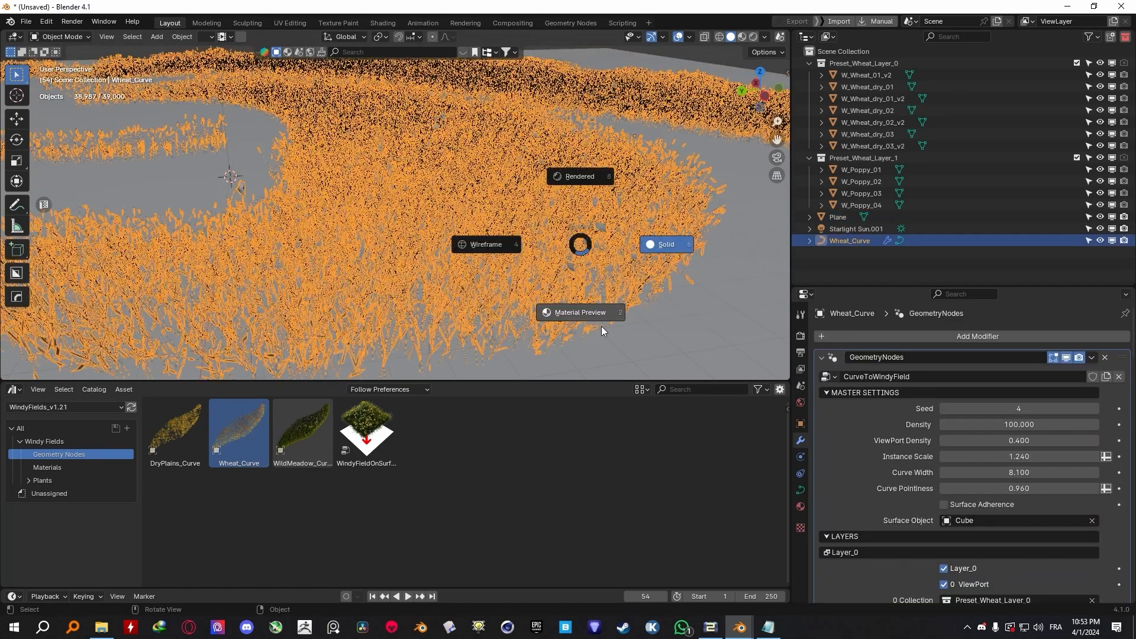
click(601, 326)
scroll(999, 437, down, 5)
click(679, 38)
scroll(999, 439, down, 3)
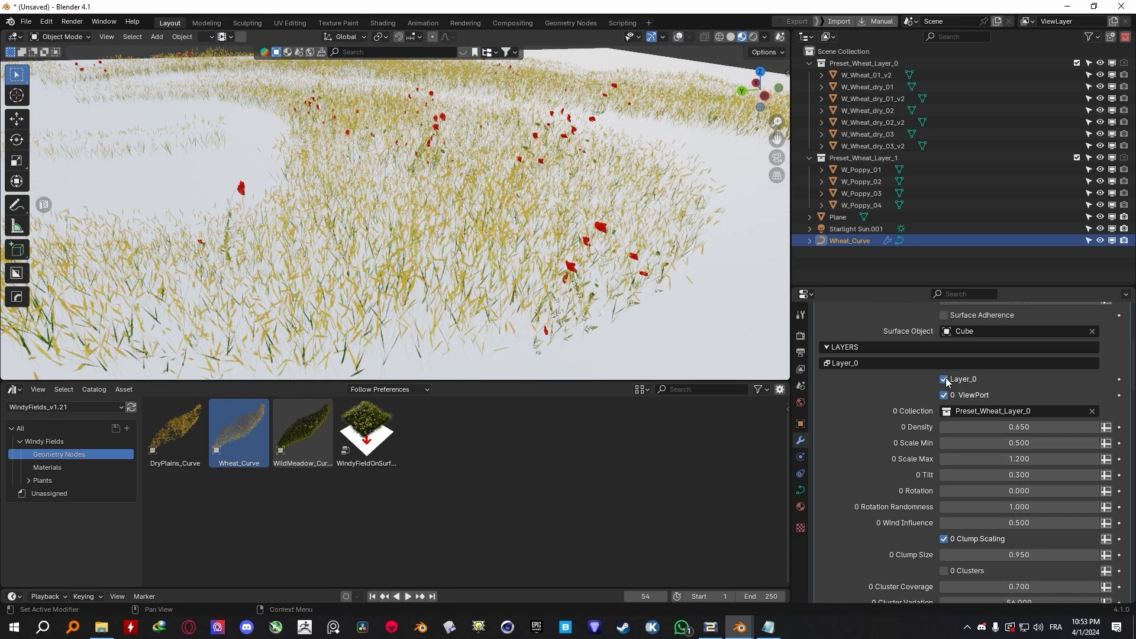
Step: Set Wheat_Curve's Layer_0 to Scale Max 1.69, Rotation 0.6, Clump Size 1, Cluster Coverage 1, Cluster Variation 49.5 and Cluster Scale 0.9
drag(999, 380, 967, 396)
drag(1009, 411, 1038, 412)
drag(1008, 427, 1024, 395)
scroll(1008, 399, down, 2)
scroll(1019, 396, down, 1)
mouse_move(1019, 460)
mouse_down()
mouse_move(994, 460)
mouse_move(1041, 460)
mouse_up()
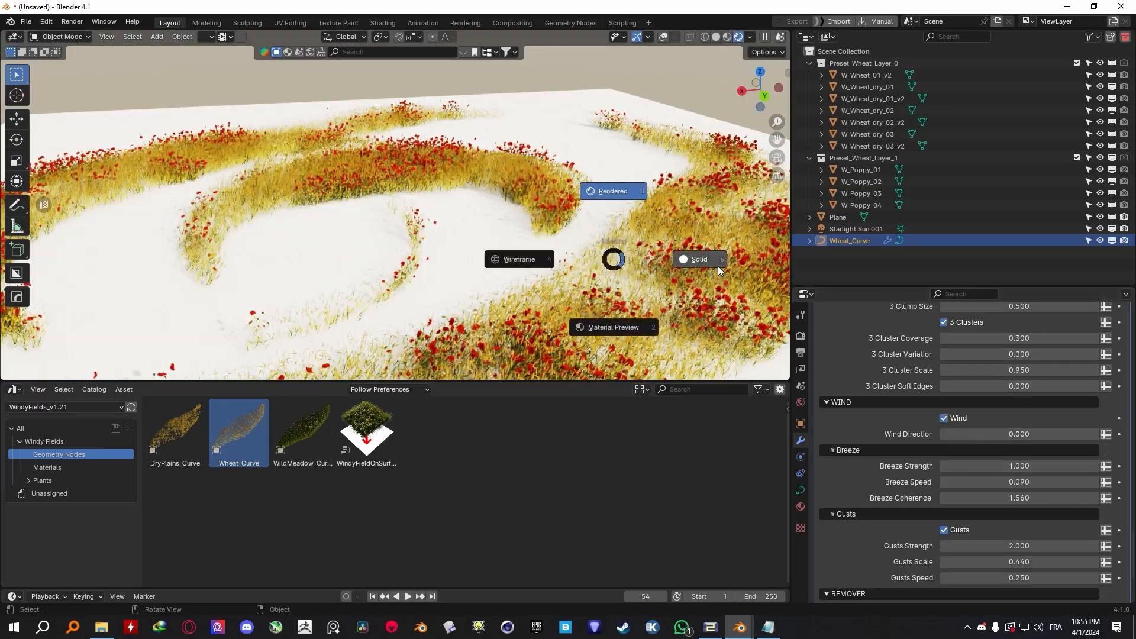
Step: Play the wind animation in solid shading and set Wheat_Curve's master Density to 30
click(718, 265)
scroll(606, 251, down, 3)
key(space)
scroll(655, 279, up, 5)
scroll(980, 447, up, 5)
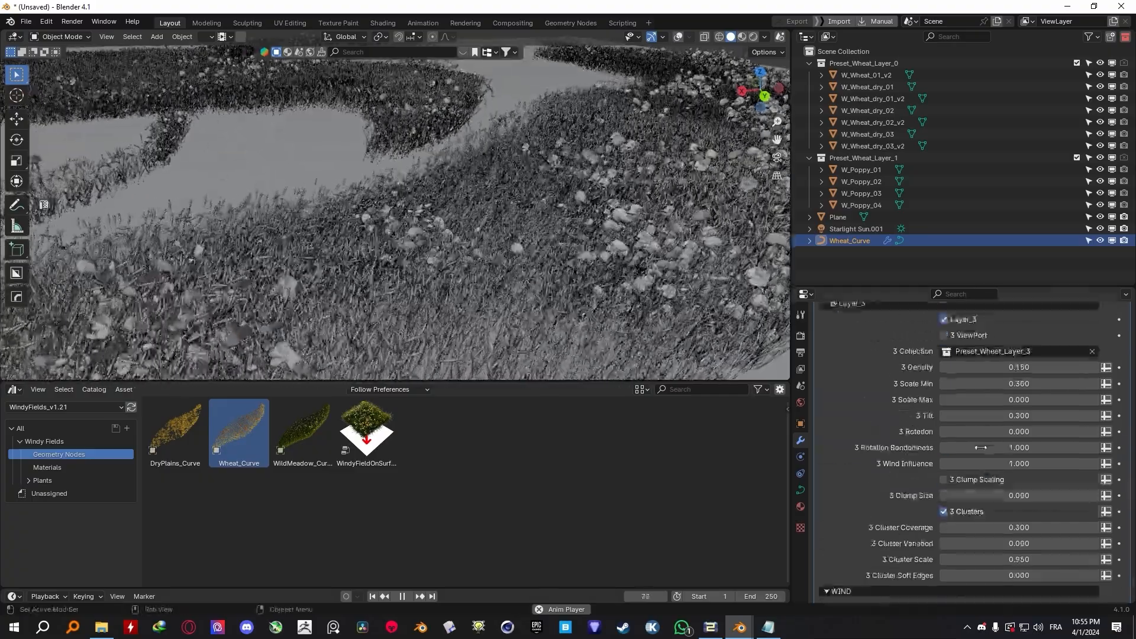
scroll(981, 447, up, 15)
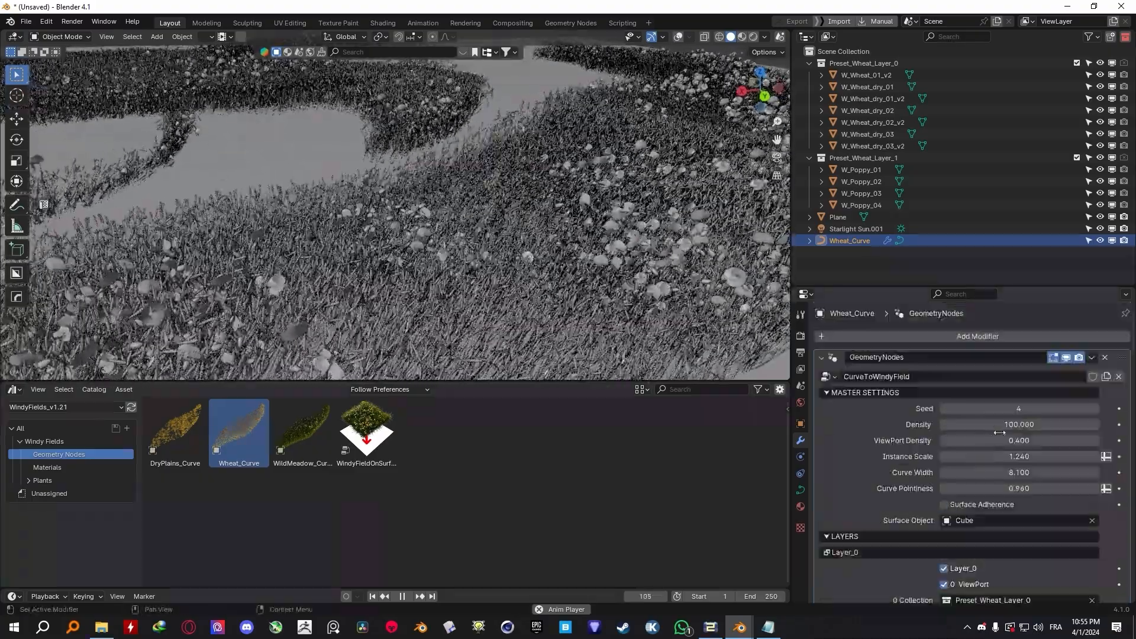
click(1047, 424)
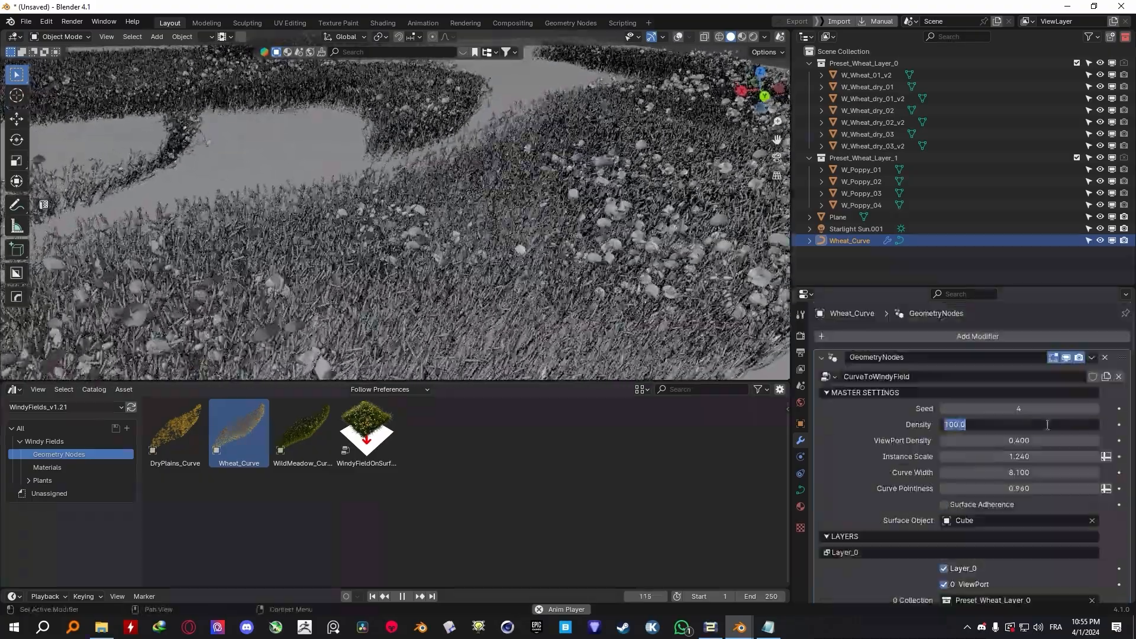
text(30)
key(Return)
Step: Set Wind Direction to 8.43, Breeze Strength to 1.71, Breeze Speed to 0 and Breeze Coherence to 1.09, and toggle Gusts
scroll(555, 160, down, 5)
scroll(556, 160, up, 5)
scroll(936, 443, down, 15)
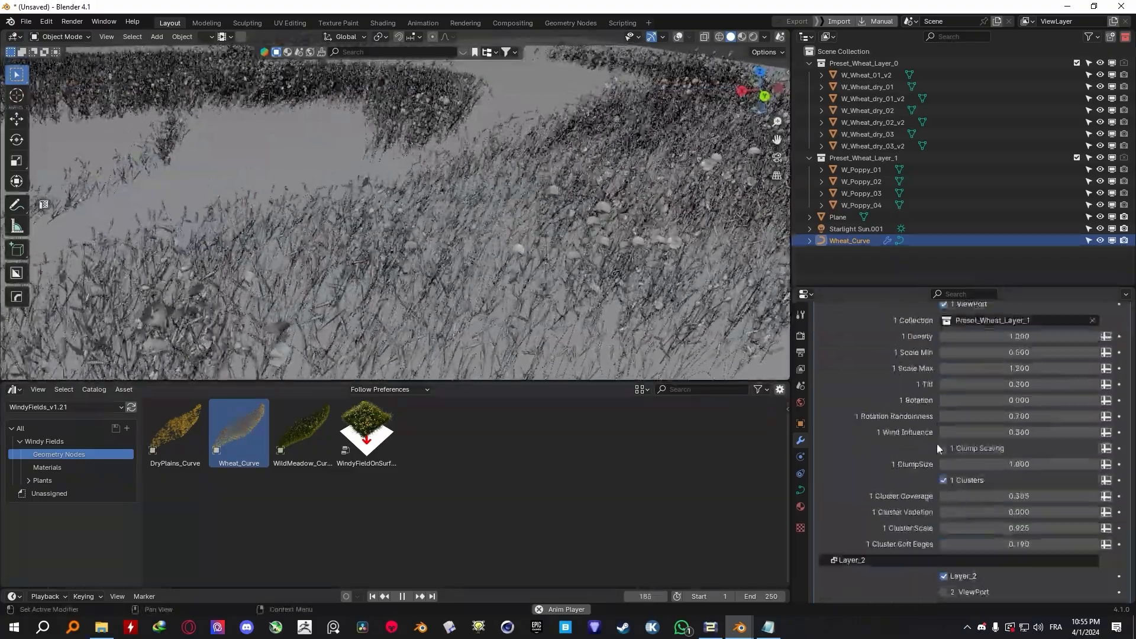
scroll(936, 448, down, 20)
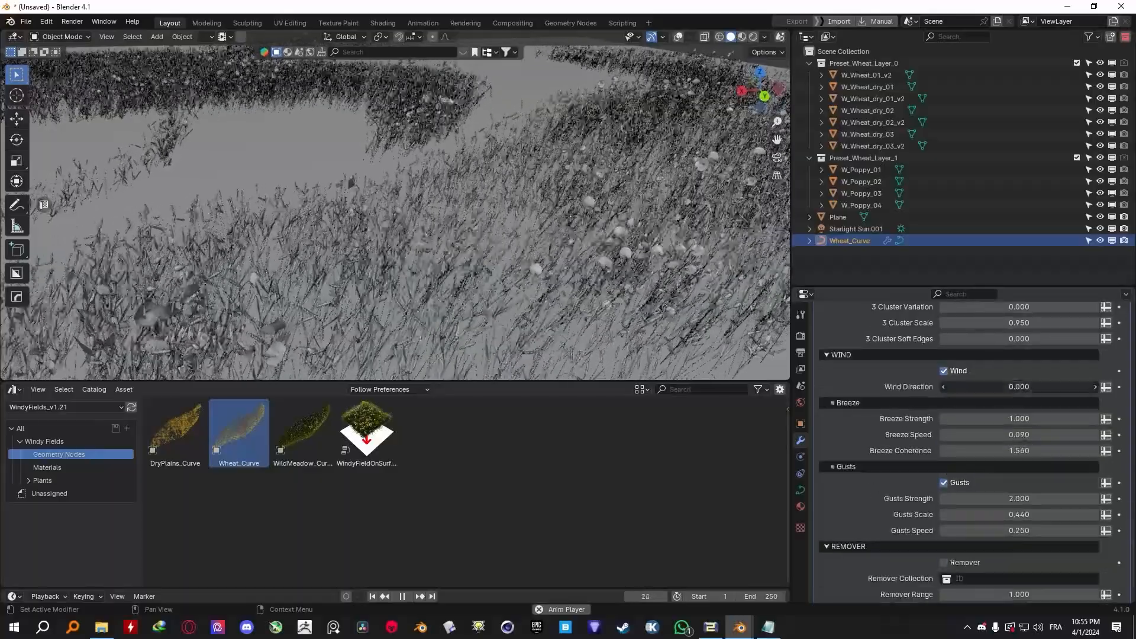
drag(1018, 386, 1057, 418)
drag(1019, 435, 1059, 435)
middle_drag(642, 296, 603, 279)
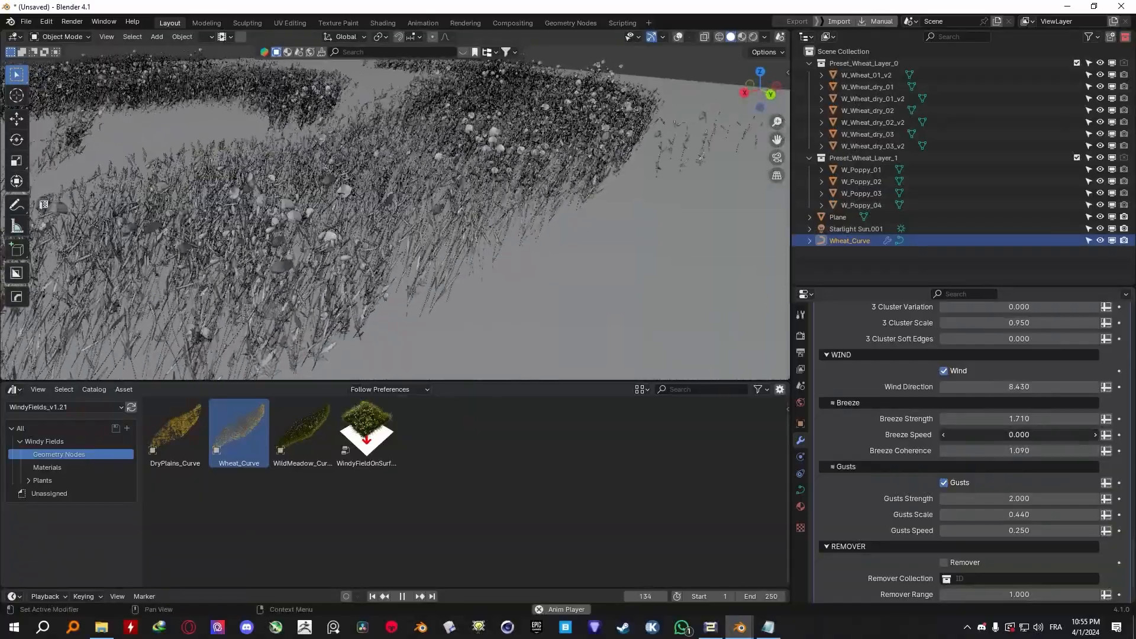
scroll(1025, 459, down, 1)
click(943, 459)
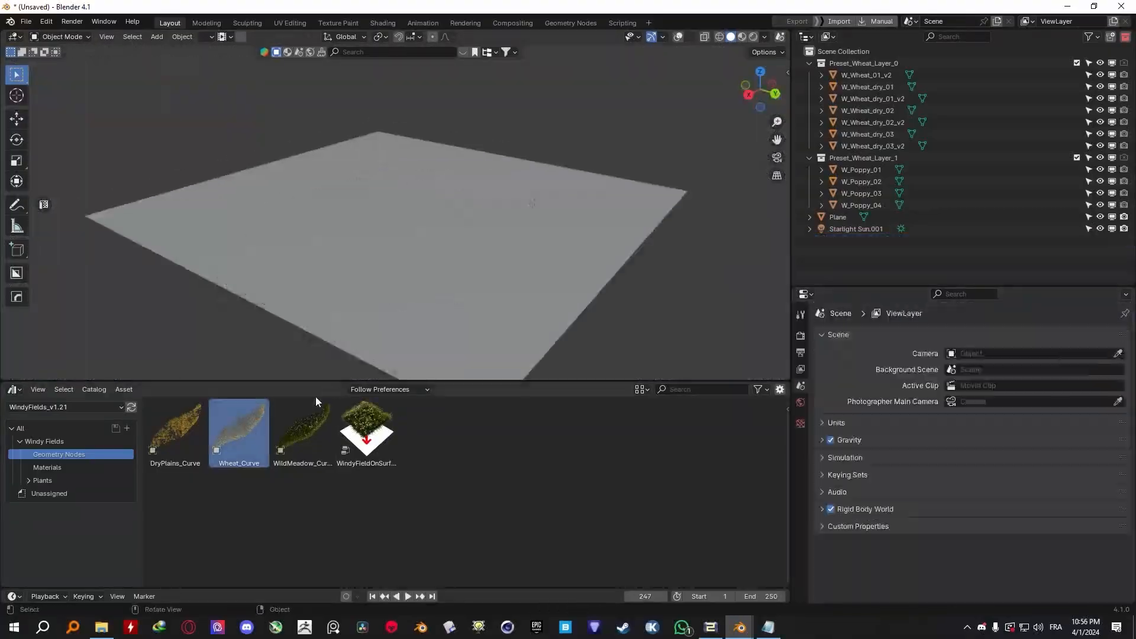
Step: Place the WildMeadow_Curve asset on the empty plane
drag(316, 403, 431, 233)
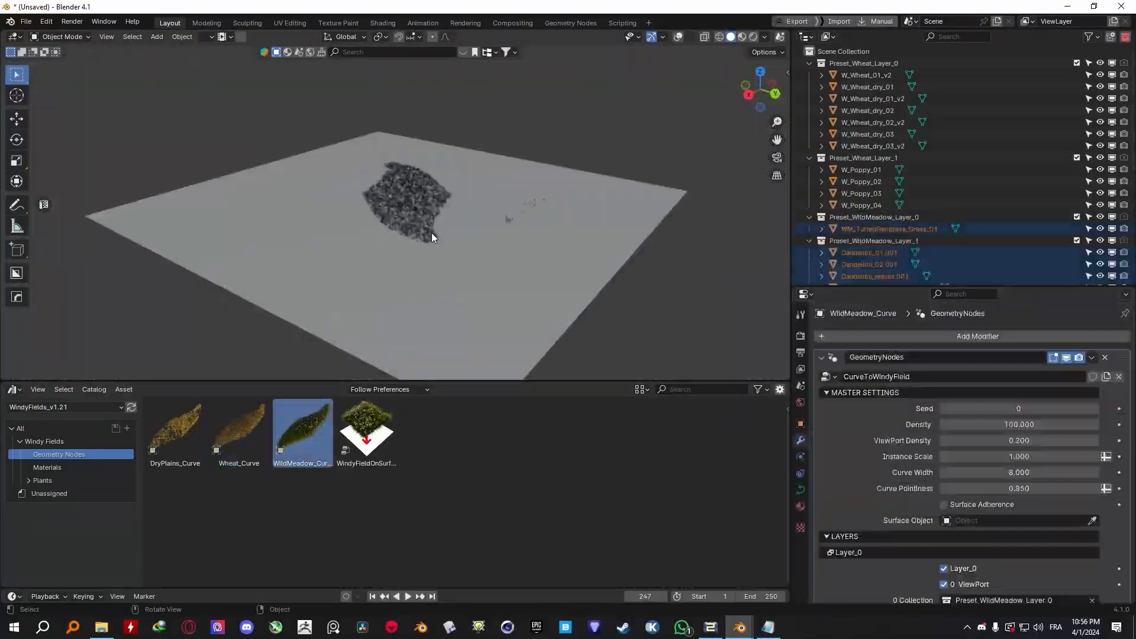
click(604, 238)
scroll(583, 236, down, 2)
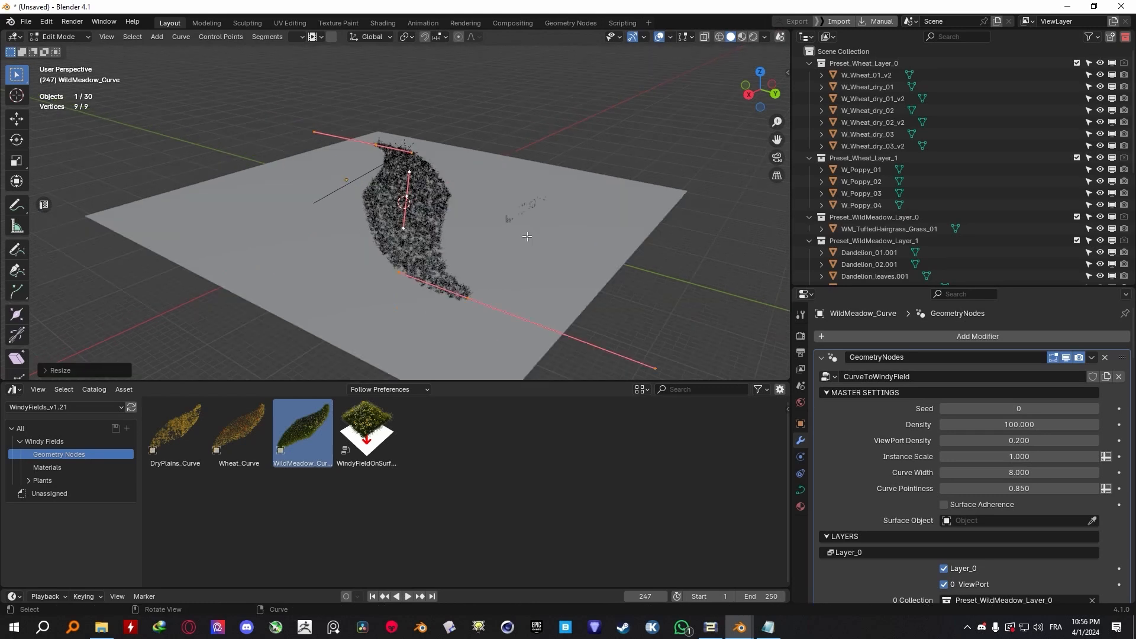
Step: Delete all of WildMeadow_Curve's control points and try a freehand winding stroke across the plane
key(shift+d)
key(x)
click(461, 226)
scroll(461, 226, up, 1)
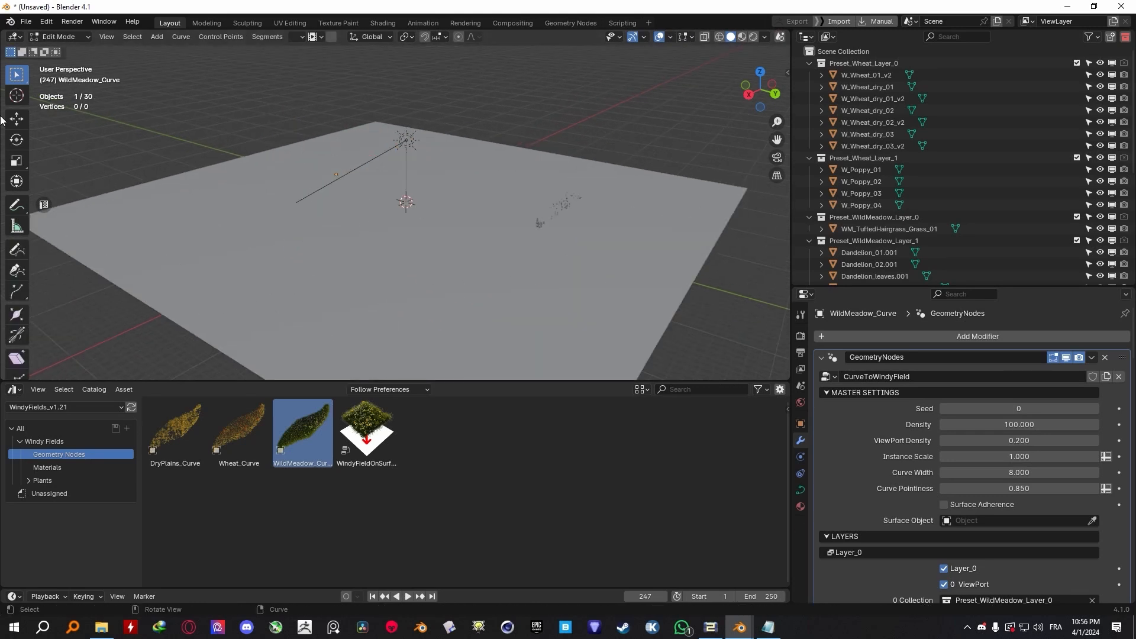
drag(433, 156, 651, 217)
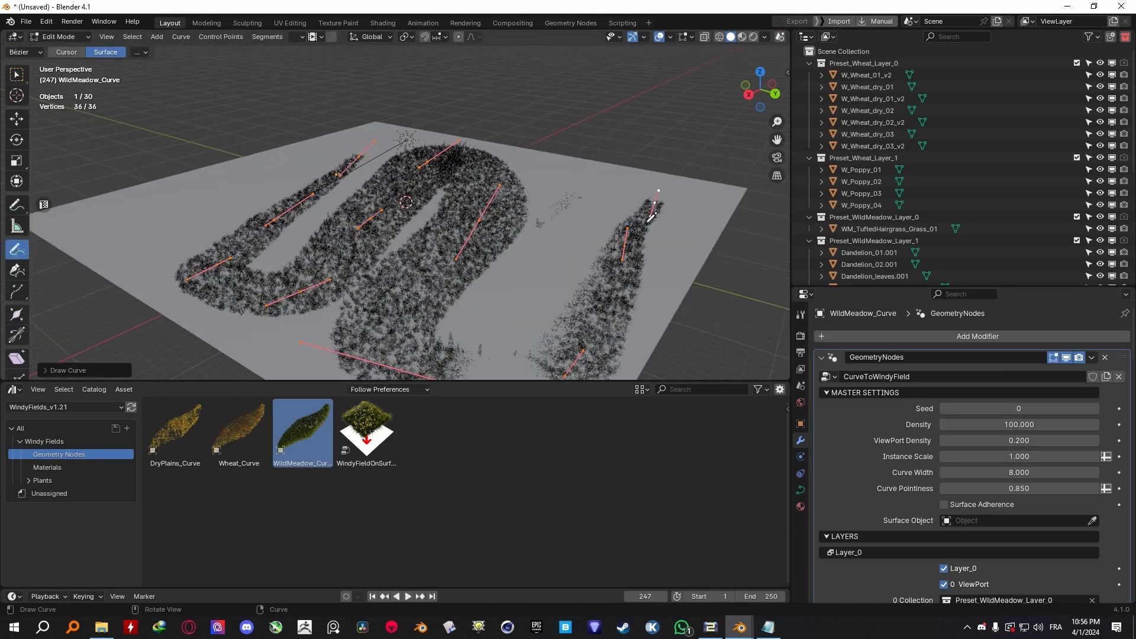
key(ctrl+z)
scroll(331, 128, down, 3)
middle_drag(245, 125, 302, 142)
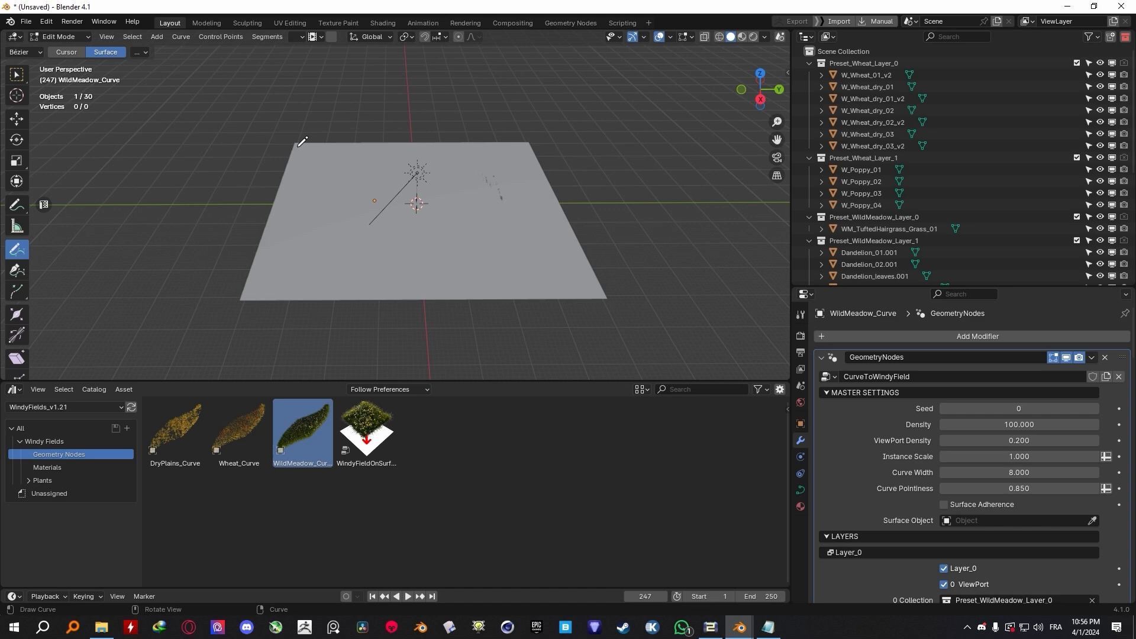
Step: Draw a tightly winding meadow path freehand over the plane from a more frontal view
drag(519, 168, 571, 274)
mouse_move(570, 274)
middle_down()
mouse_move(533, 240)
mouse_move(519, 259)
middle_up()
scroll(519, 259, up, 2)
drag(575, 250, 503, 148)
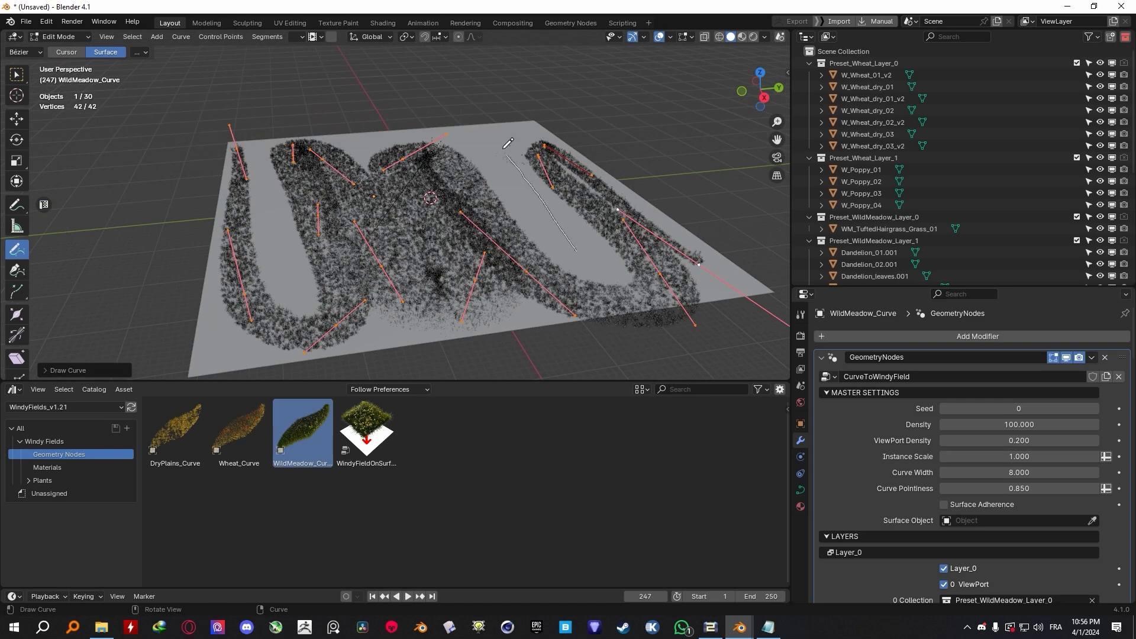
drag(280, 291, 299, 308)
mouse_move(299, 307)
middle_down()
mouse_move(355, 237)
mouse_move(402, 284)
mouse_move(378, 278)
middle_up()
Step: Undo the freehand meadow drawing and try applying the windy-field-on-surface asset to the scene
key(Tab)
key(ctrl+z)
key(ctrl+z)
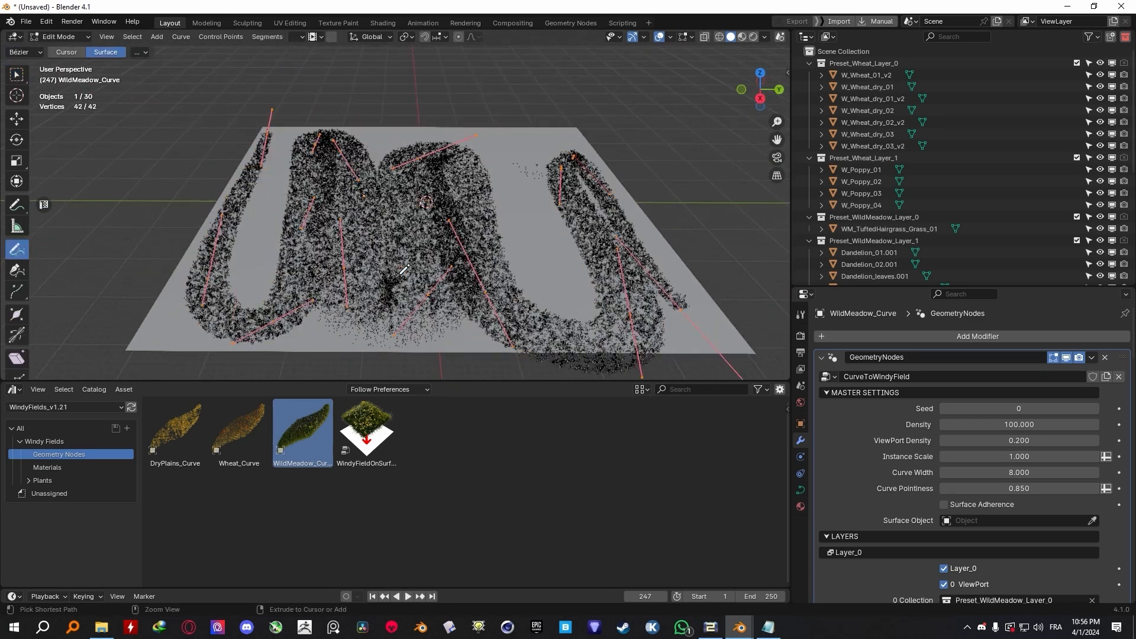
key(ctrl+z)
drag(367, 432, 486, 277)
key(ctrl+z)
Step: Scale up WildMeadow_Curve's original control points in edit mode so the meadow strip is longer
scroll(448, 247, up, 4)
key(Tab)
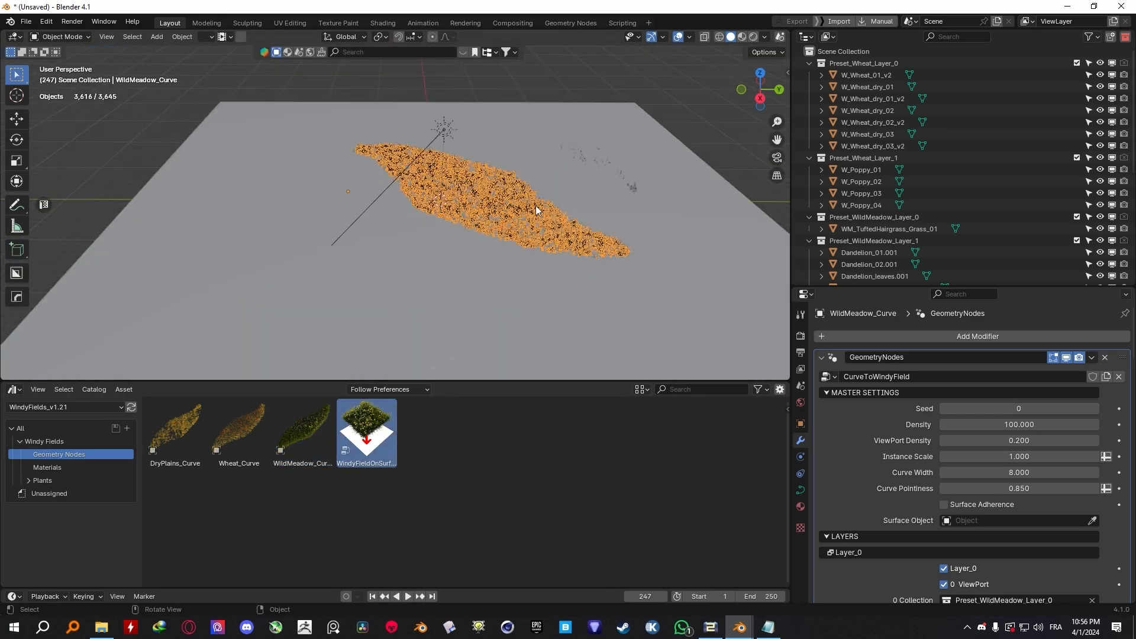
key(Tab)
middle_drag(544, 208, 494, 203)
scroll(494, 203, down, 4)
key(s)
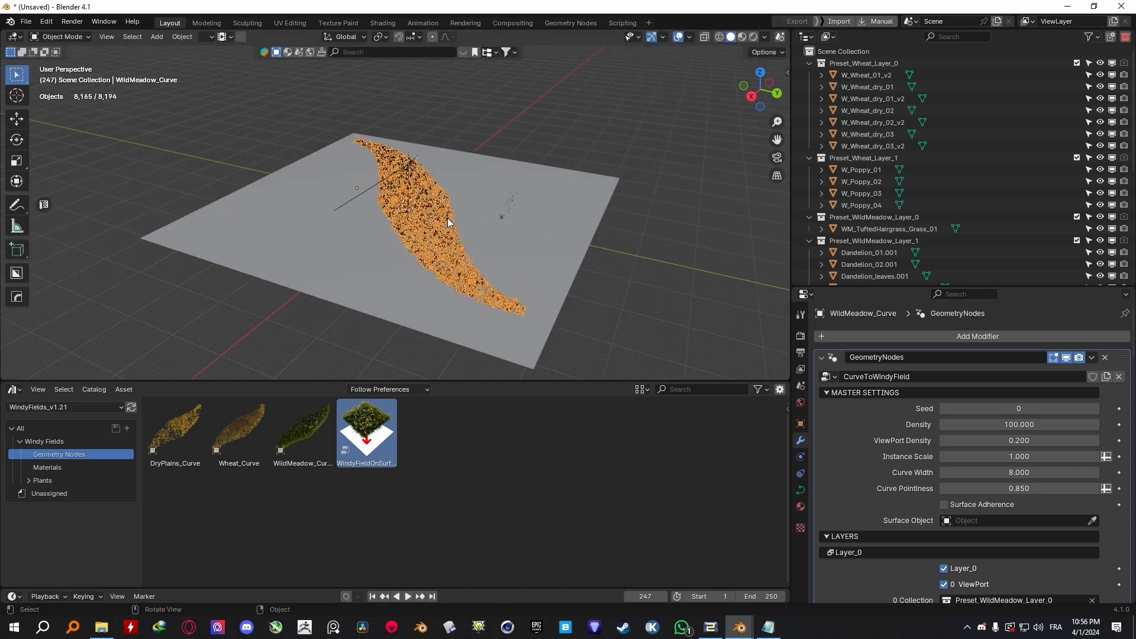
scroll(995, 450, down, 1)
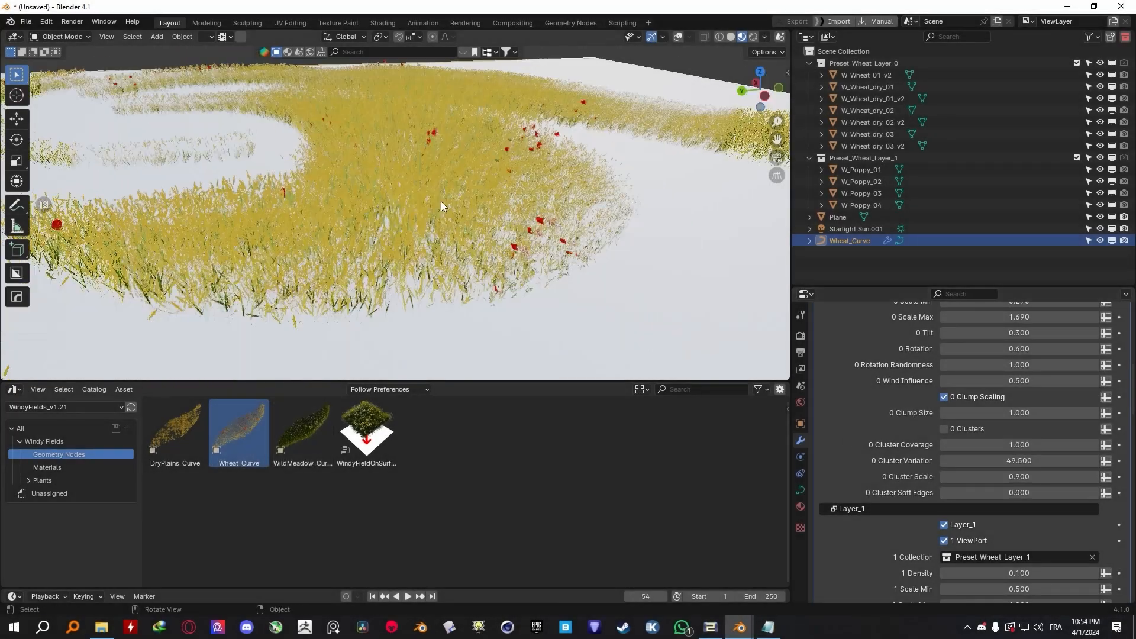
Step: With the wheat field in rendered view, set Wheat_Curve's Layer_1 Density to 1 and ClumpSize to 1
middle_drag(441, 206, 483, 225)
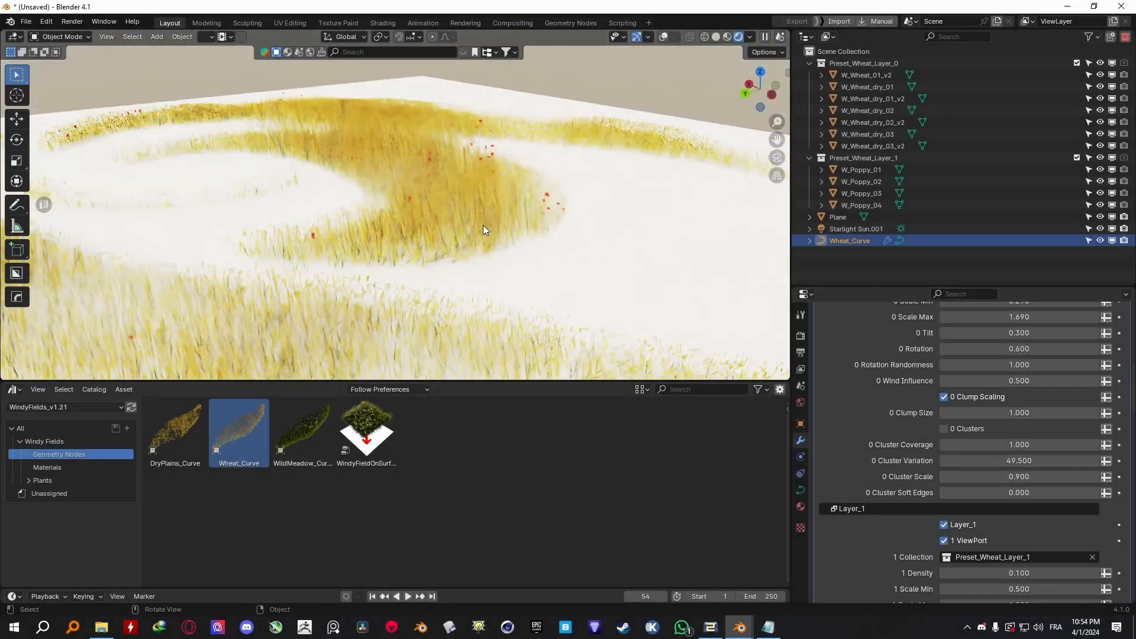
scroll(483, 225, up, 3)
scroll(952, 423, down, 5)
scroll(941, 376, up, 11)
scroll(938, 425, down, 3)
scroll(970, 396, down, 10)
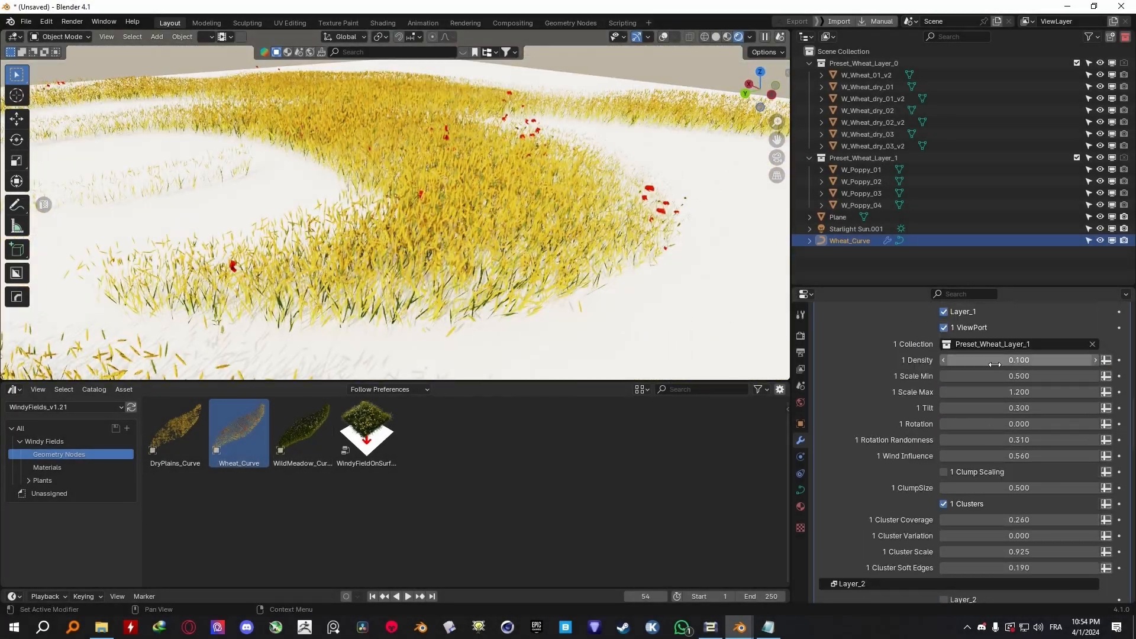
scroll(606, 284, down, 3)
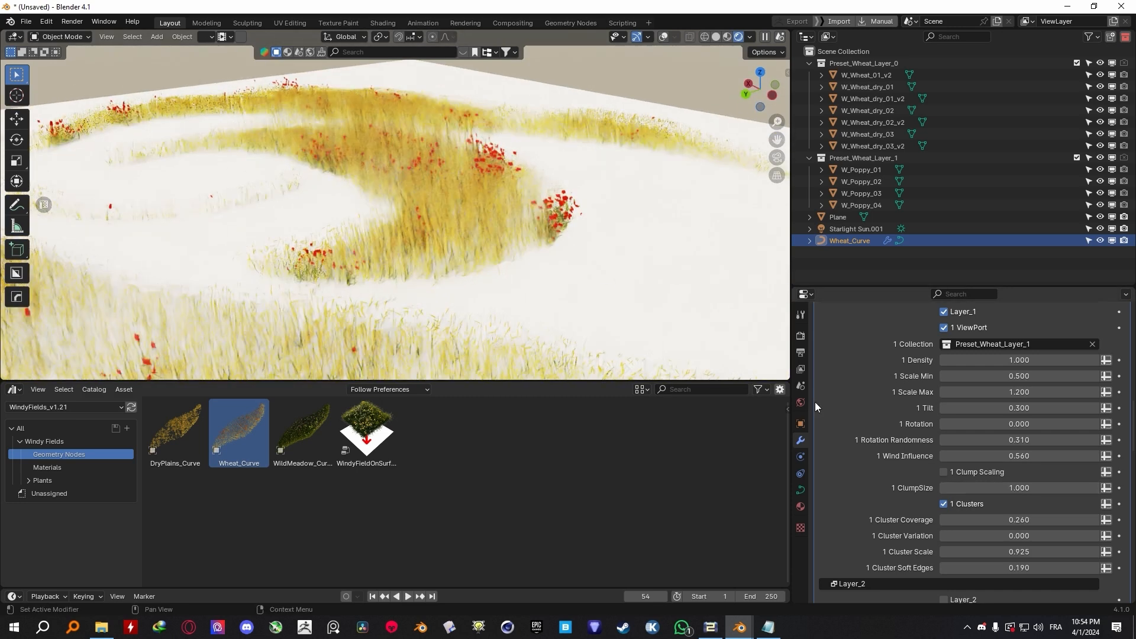
scroll(923, 444, up, 2)
Step: Set Layer_1's Rotation Randomness to 0.78 and, after trying Cluster Coverage at 1 and 0, set it to 0.385
drag(994, 486, 1070, 487)
scroll(995, 458, down, 5)
drag(1002, 448, 1095, 449)
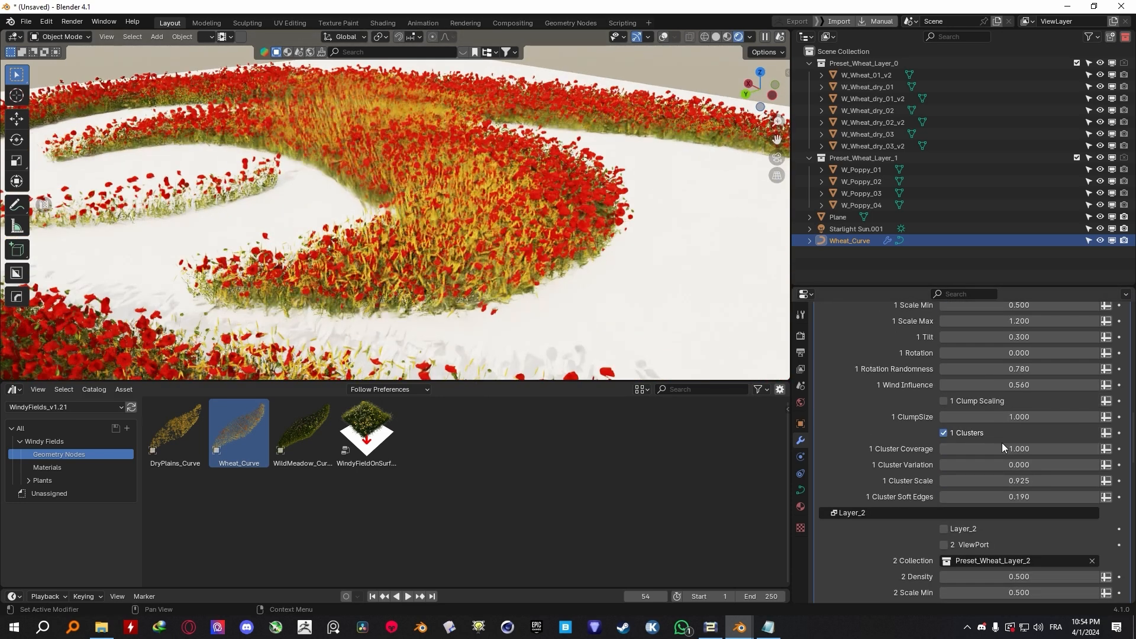
drag(1001, 446, 847, 447)
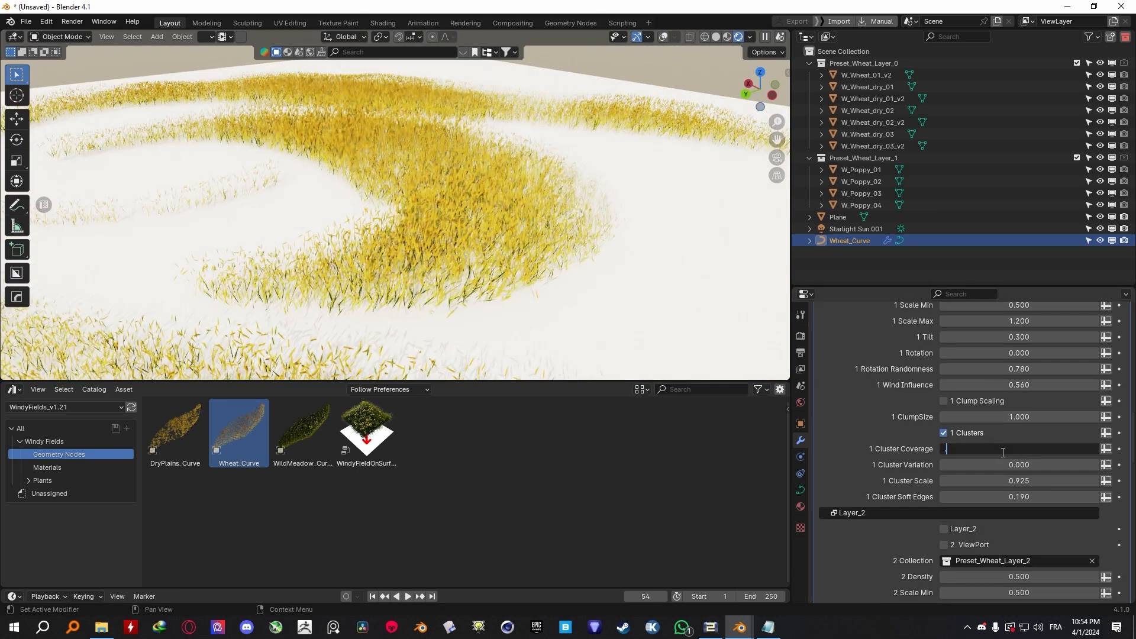
scroll(843, 435, down, 3)
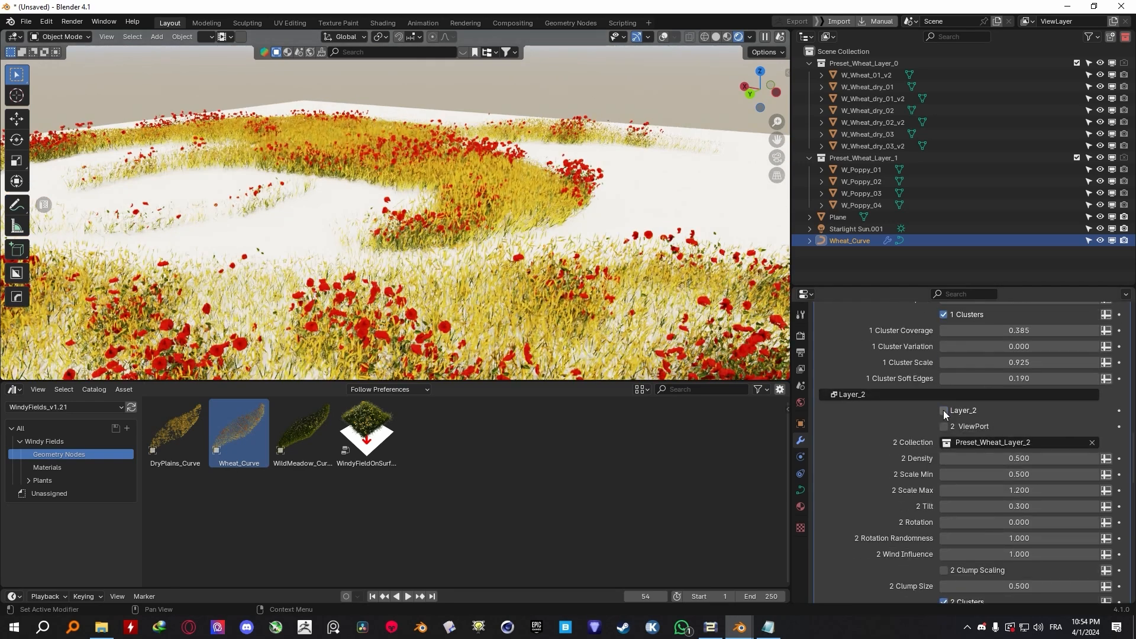
Step: Enable Layer_2 in Wheat_Curve's modifier
scroll(946, 405, down, 1)
scroll(944, 390, down, 20)
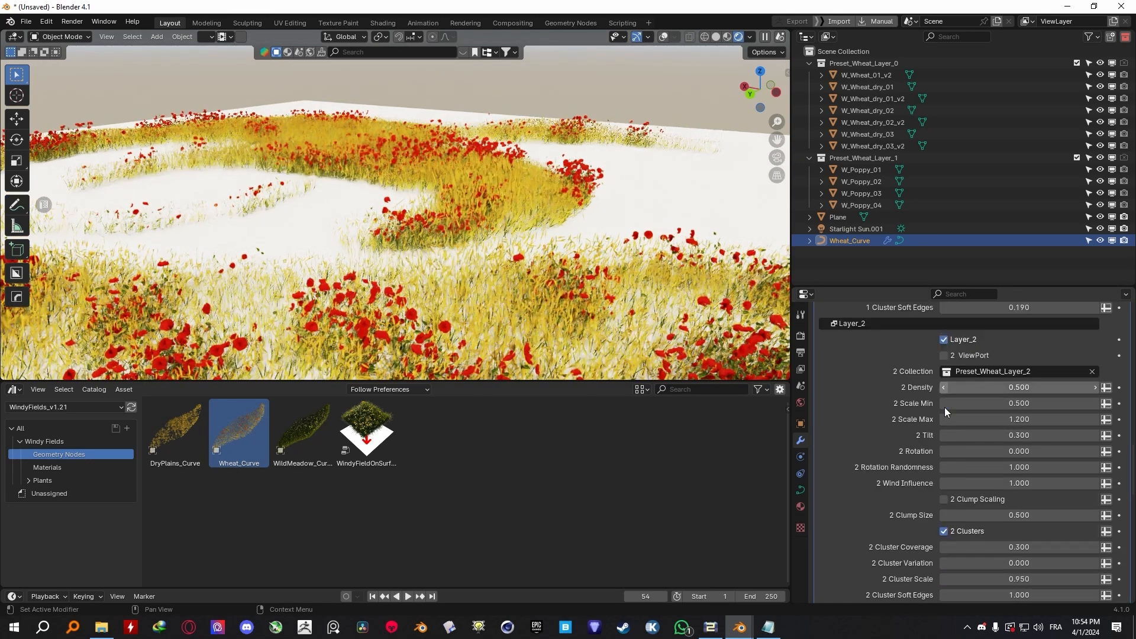